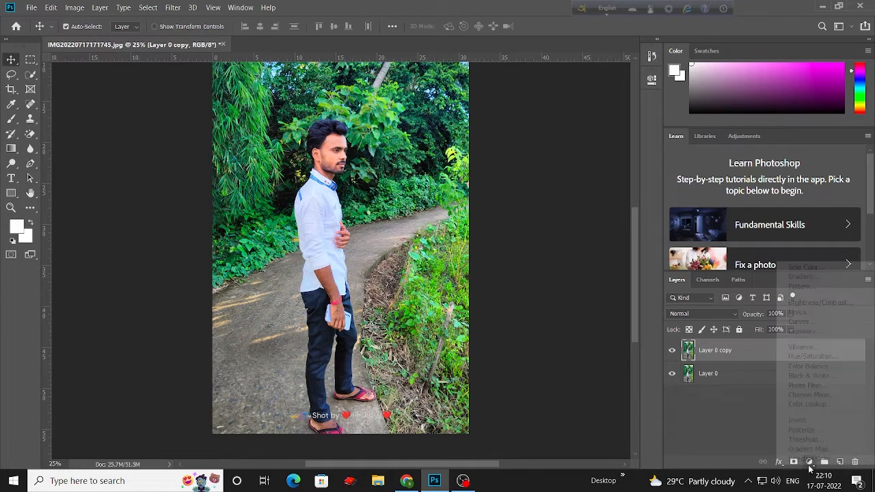
# Add a Channel Mixer adjustment layer and set its Green output channel to Green 0% and Blue 100%.
pyautogui.click(833, 395)
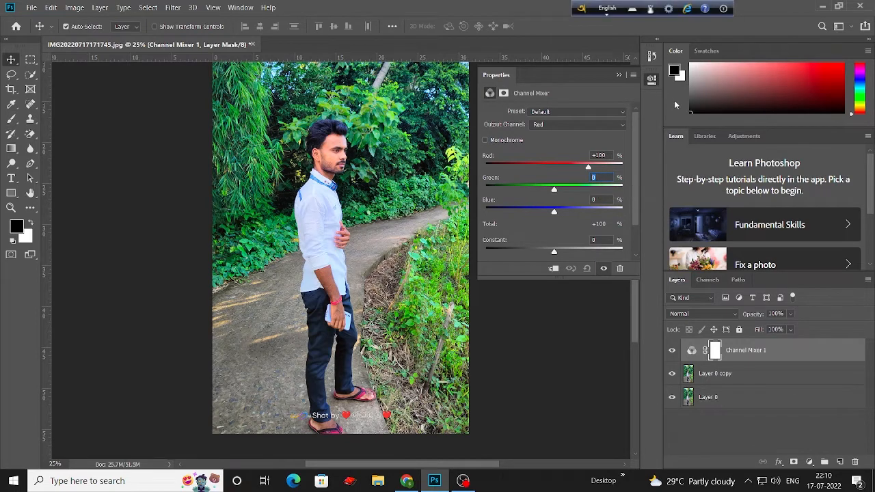
pyautogui.click(582, 124)
pyautogui.click(582, 143)
pyautogui.write('0')
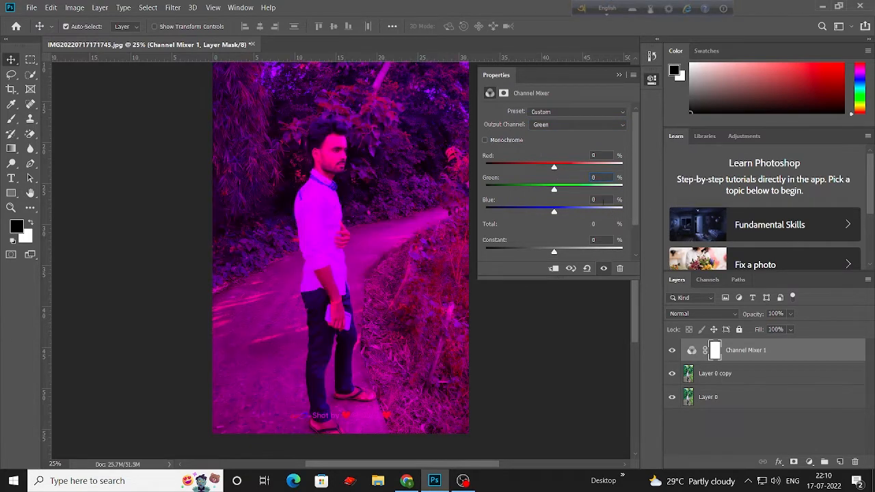
pyautogui.write('100')
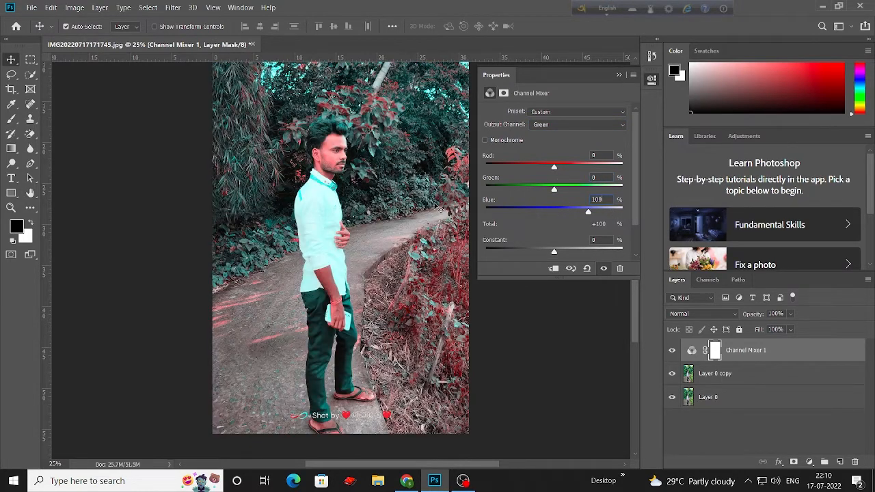
pyautogui.click(619, 75)
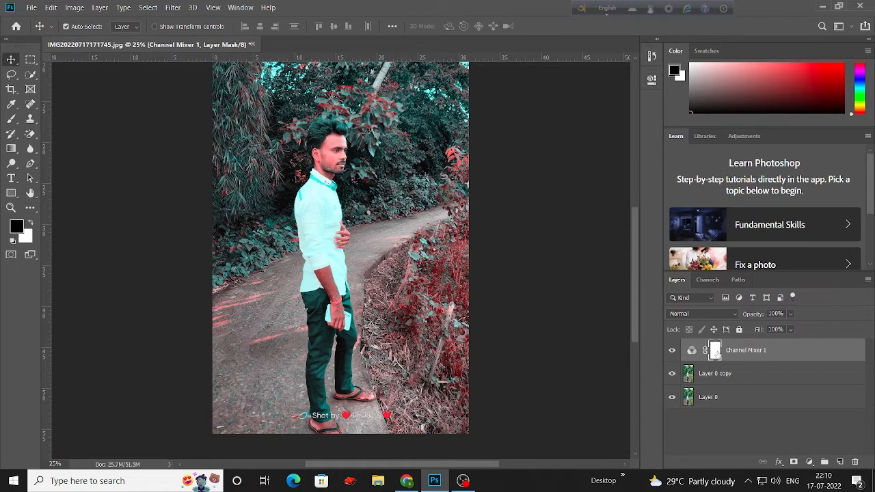
# Paint black on the Channel Mixer layer mask over the man's forehead and face with a 60 px brush.
pyautogui.press('b')
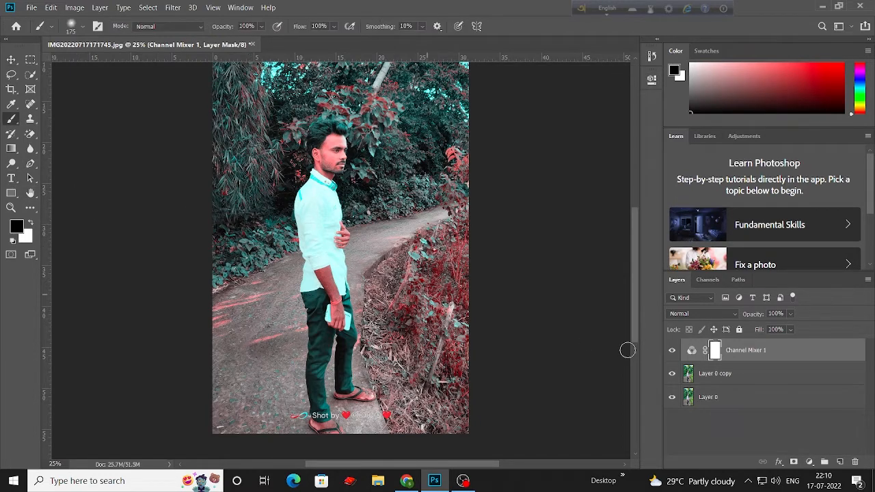
pyautogui.hotkey('ctrl', '+')
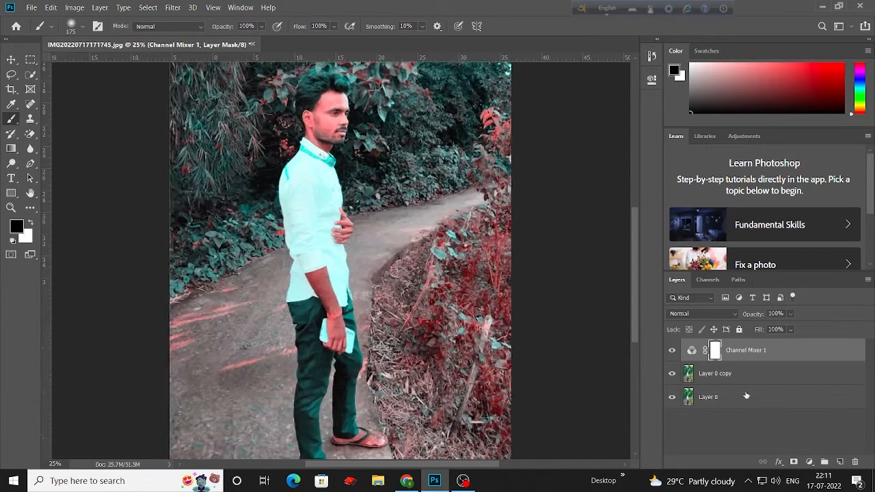
pyautogui.hotkey('ctrl', '+')
pyautogui.hotkey('ctrl', '+')
pyautogui.hotkey('ctrl', '+')
pyautogui.moveTo(257, 149); pyautogui.dragTo(420, 451)
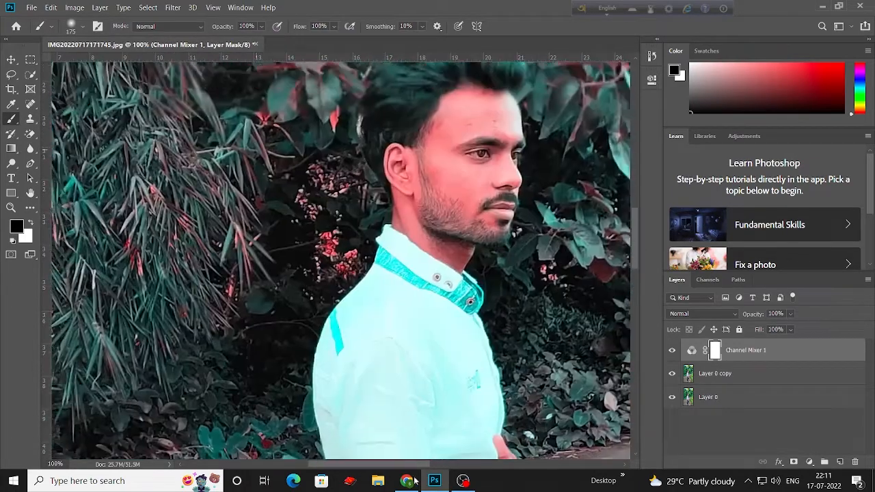
pyautogui.moveTo(463, 166)
pyautogui.mouseDown()
pyautogui.moveTo(517, 329)
pyautogui.moveTo(447, 313)
pyautogui.mouseUp()
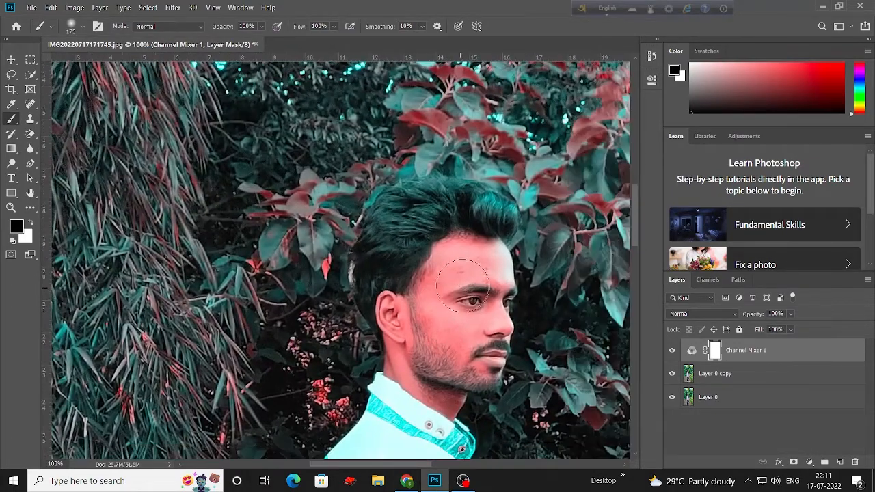
pyautogui.press('[')
pyautogui.press('[')
pyautogui.press('[')
pyautogui.press('[')
pyautogui.press('[')
pyautogui.press('[')
pyautogui.press('[')
pyautogui.moveTo(438, 269)
pyautogui.mouseDown()
pyautogui.moveTo(487, 245)
pyautogui.moveTo(507, 274)
pyautogui.mouseUp()
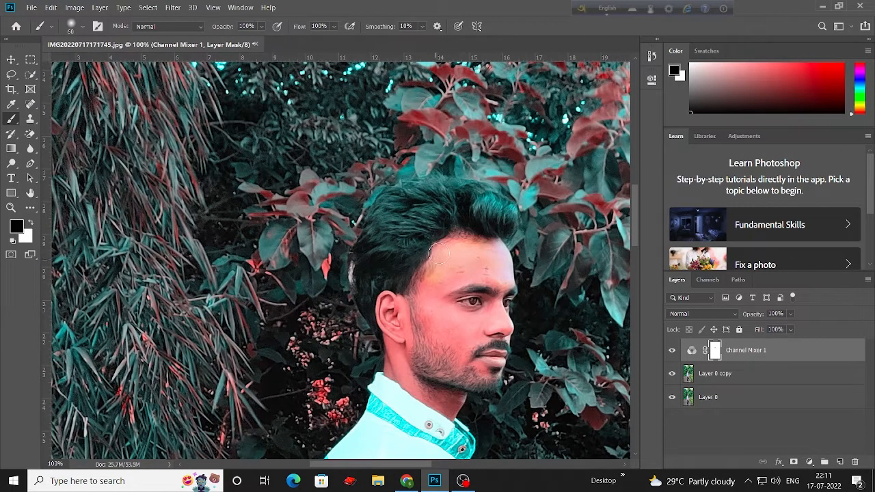
pyautogui.moveTo(451, 287)
pyautogui.mouseDown()
pyautogui.moveTo(426, 294)
pyautogui.moveTo(438, 320)
pyautogui.moveTo(430, 314)
pyautogui.moveTo(429, 327)
pyautogui.moveTo(445, 352)
pyautogui.moveTo(481, 274)
pyautogui.moveTo(452, 308)
pyautogui.moveTo(452, 236)
pyautogui.moveTo(436, 236)
pyautogui.moveTo(474, 211)
pyautogui.moveTo(496, 220)
pyautogui.moveTo(491, 207)
pyautogui.moveTo(502, 221)
pyautogui.moveTo(508, 214)
pyautogui.moveTo(503, 236)
pyautogui.moveTo(475, 229)
pyautogui.moveTo(465, 211)
pyautogui.moveTo(481, 216)
pyautogui.moveTo(460, 208)
pyautogui.moveTo(413, 211)
pyautogui.moveTo(438, 202)
pyautogui.moveTo(395, 200)
pyautogui.moveTo(402, 242)
pyautogui.moveTo(451, 237)
pyautogui.moveTo(437, 219)
pyautogui.moveTo(475, 211)
pyautogui.moveTo(421, 212)
pyautogui.moveTo(448, 218)
pyautogui.moveTo(406, 210)
pyautogui.moveTo(391, 232)
pyautogui.moveTo(436, 245)
pyautogui.mouseUp()
# Paint black on the mask over the man's hair, ear and remaining facial skin with a 50 px brush.
pyautogui.scroll(1, 469, 219)
pyautogui.press('[')
pyautogui.scroll(-2, 436, 244)
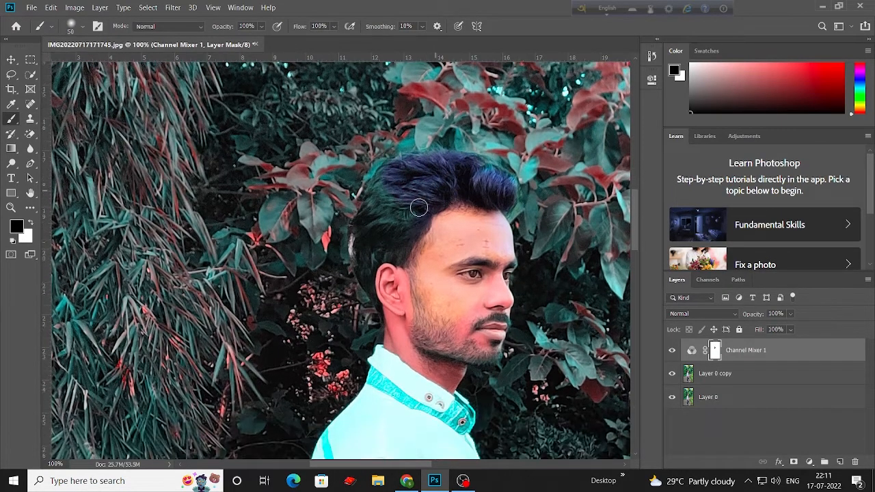
pyautogui.moveTo(415, 205)
pyautogui.mouseDown()
pyautogui.moveTo(414, 233)
pyautogui.moveTo(384, 181)
pyautogui.moveTo(372, 221)
pyautogui.moveTo(377, 236)
pyautogui.moveTo(377, 205)
pyautogui.mouseUp()
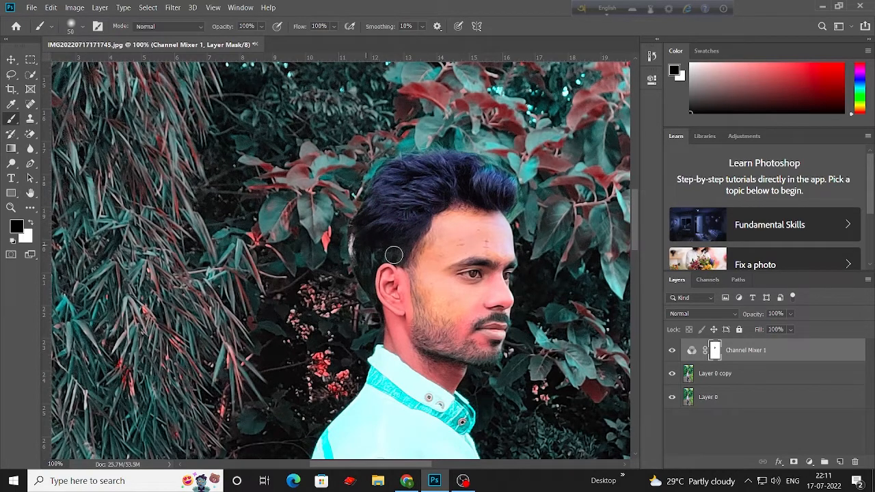
pyautogui.scroll(-2, 394, 254)
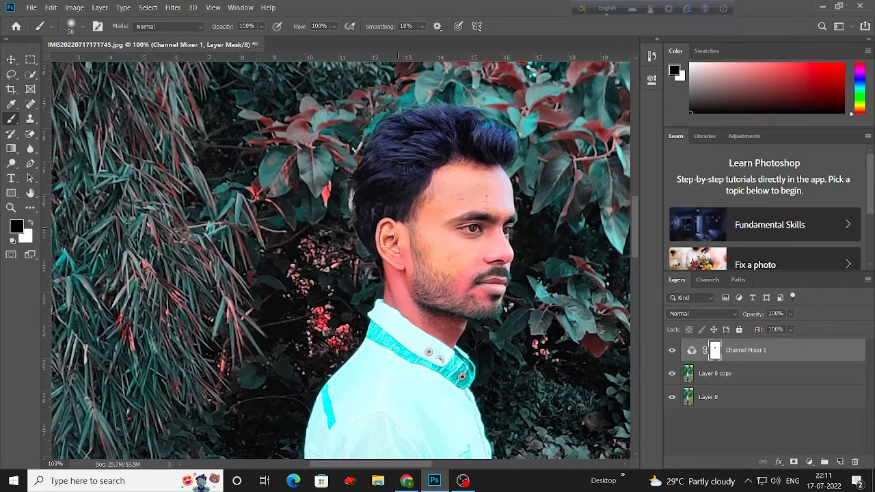
pyautogui.scroll(-2, 403, 253)
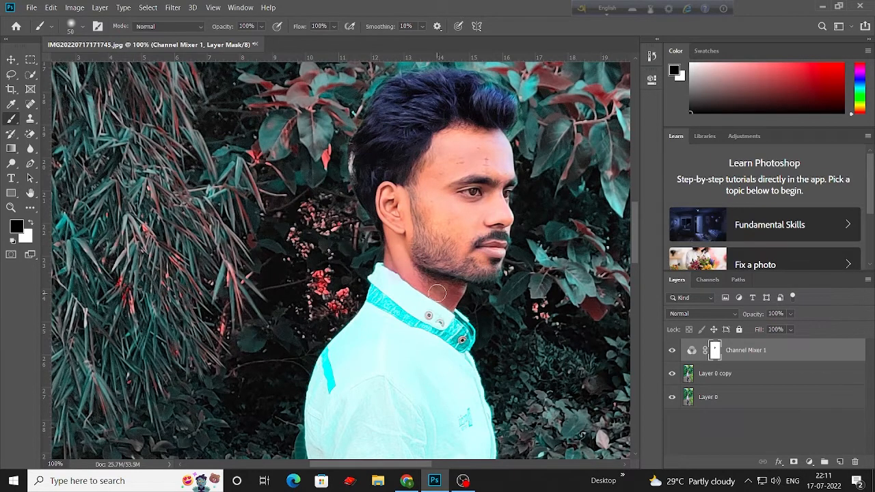
# Paint black on the mask over the lowered forearm and the hand holding the phone, using a 70 px brush.
pyautogui.press(']')
pyautogui.press(']')
pyautogui.press(']')
pyautogui.press(']')
pyautogui.scroll(-2, 443, 240)
pyautogui.moveTo(420, 357); pyautogui.dragTo(442, 277)
pyautogui.hotkey('ctrl', '-')
pyautogui.moveTo(452, 454)
pyautogui.mouseDown()
pyautogui.moveTo(453, 378)
pyautogui.moveTo(408, 175)
pyautogui.moveTo(404, 196)
pyautogui.mouseUp()
pyautogui.moveTo(390, 242)
pyautogui.mouseDown()
pyautogui.moveTo(361, 232)
pyautogui.moveTo(374, 208)
pyautogui.moveTo(345, 218)
pyautogui.moveTo(363, 249)
pyautogui.moveTo(374, 244)
pyautogui.moveTo(384, 260)
pyautogui.moveTo(399, 301)
pyautogui.moveTo(376, 220)
pyautogui.moveTo(404, 300)
pyautogui.moveTo(403, 327)
pyautogui.moveTo(386, 342)
pyautogui.moveTo(388, 361)
pyautogui.moveTo(391, 325)
pyautogui.moveTo(405, 366)
pyautogui.moveTo(424, 331)
pyautogui.moveTo(389, 325)
pyautogui.mouseUp()
pyautogui.hotkey('ctrl', 'z')
pyautogui.press('[')
pyautogui.press('[')
# Mask out the Channel Mixer effect on the hand resting against the shirt with a 40 px brush.
pyautogui.scroll(5, 389, 325)
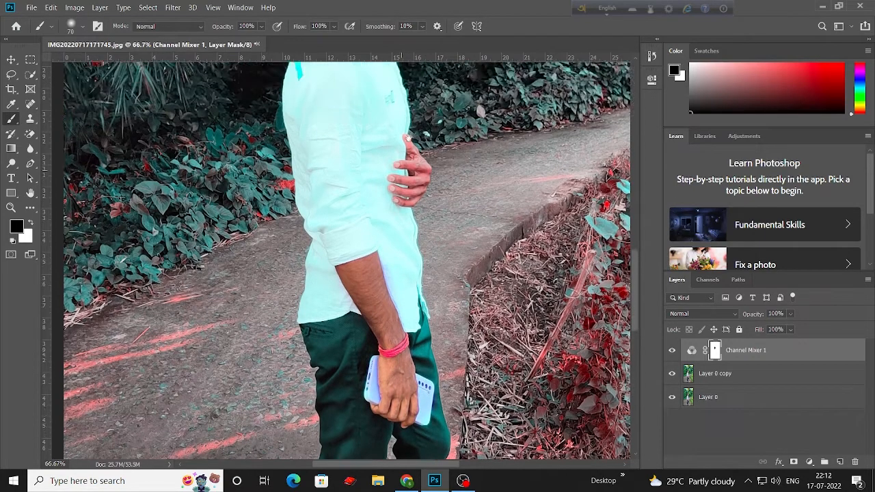
pyautogui.press('[')
pyautogui.press('[')
pyautogui.press('[')
pyautogui.press('[')
pyautogui.press('[')
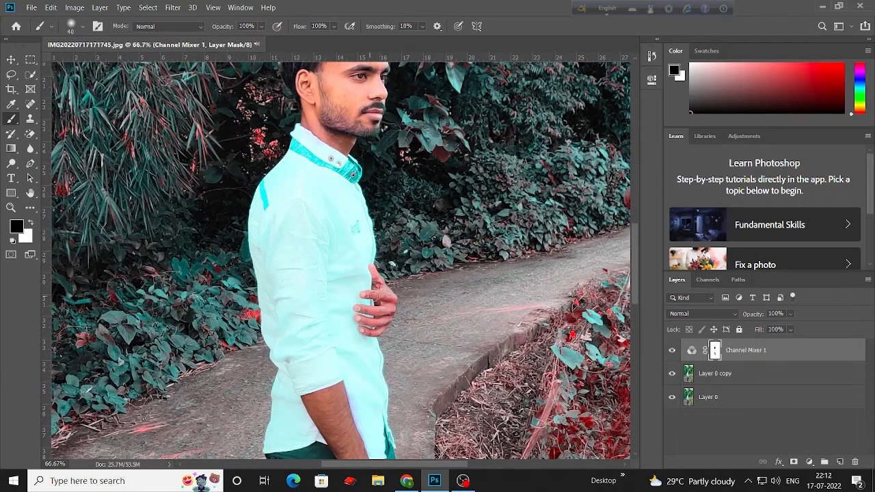
pyautogui.moveTo(374, 296)
pyautogui.mouseDown()
pyautogui.moveTo(382, 276)
pyautogui.moveTo(390, 310)
pyautogui.moveTo(362, 320)
pyautogui.mouseUp()
pyautogui.click(31, 223)
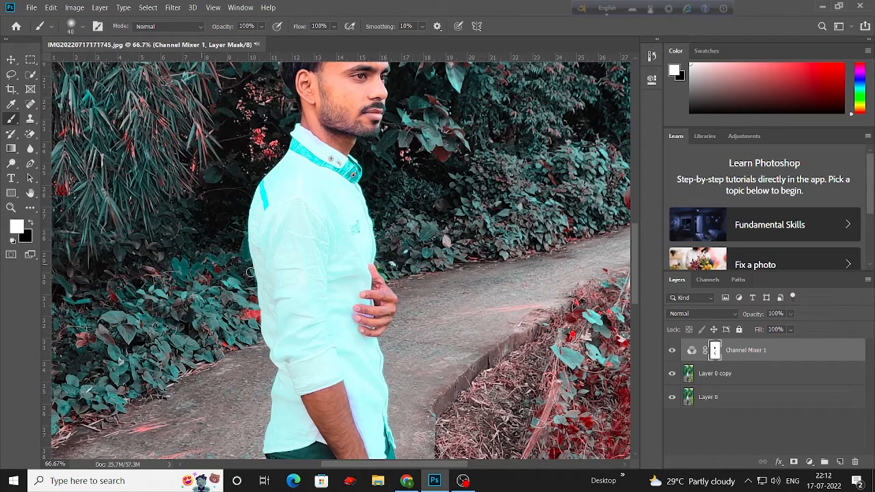
pyautogui.moveTo(341, 303); pyautogui.dragTo(354, 399)
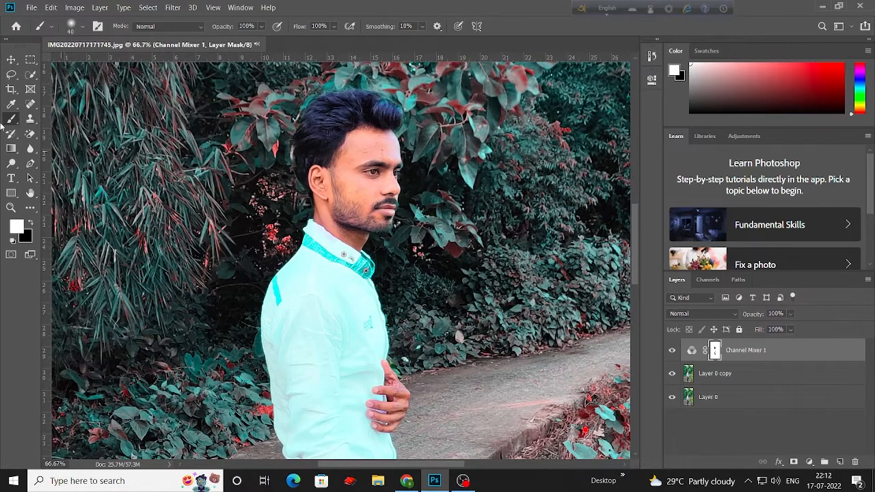
pyautogui.click(31, 222)
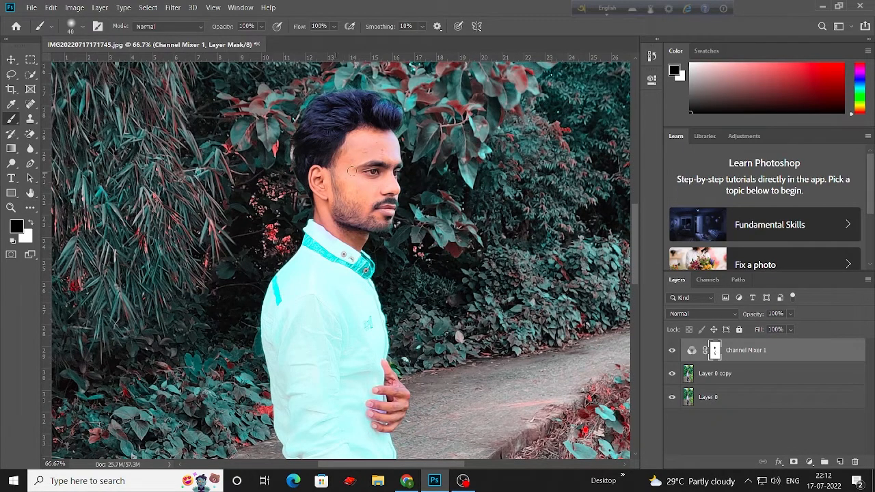
# Paint black on the mask over both feet and sandals with a 60 px brush, refining with a 40 px brush.
pyautogui.scroll(1, 384, 123)
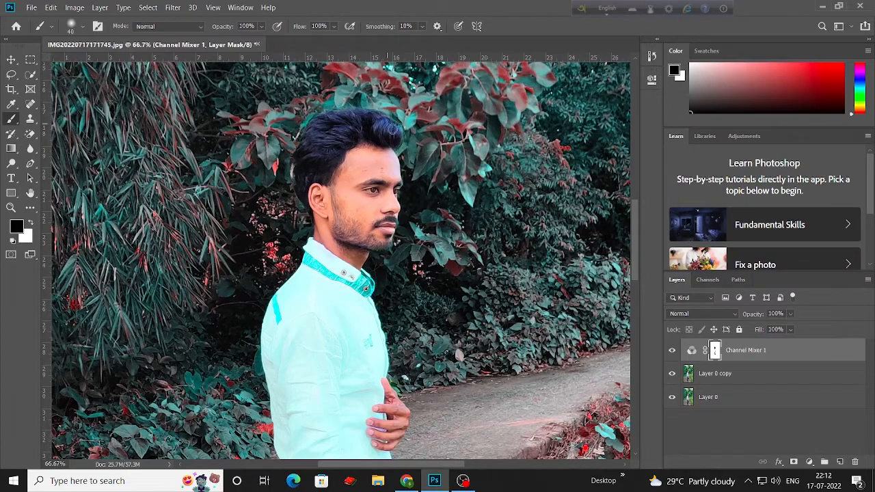
pyautogui.scroll(-4, 323, 168)
pyautogui.hotkey('ctrl', '+')
pyautogui.hotkey('ctrl', '+')
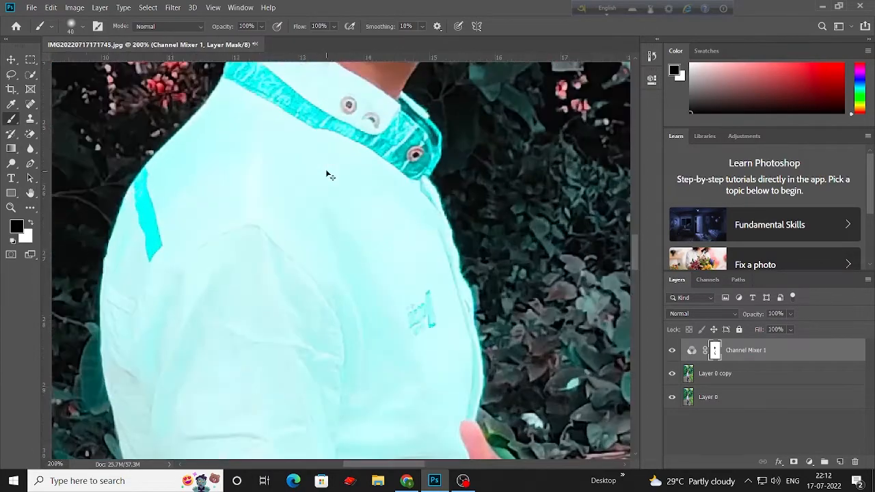
pyautogui.hotkey('ctrl', '-')
pyautogui.hotkey('ctrl', '-')
pyautogui.hotkey('ctrl', '-')
pyautogui.scroll(-5, 316, 306)
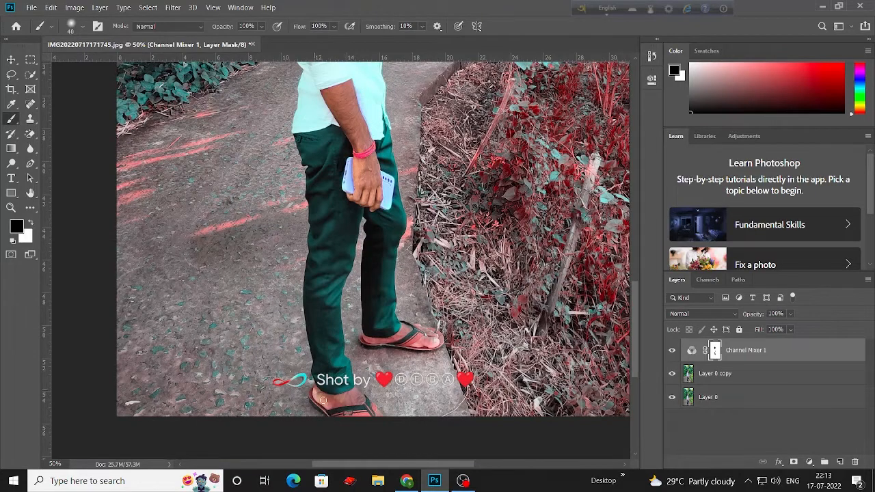
pyautogui.press(']')
pyautogui.press(']')
pyautogui.moveTo(356, 403)
pyautogui.mouseDown()
pyautogui.moveTo(384, 423)
pyautogui.moveTo(343, 410)
pyautogui.mouseUp()
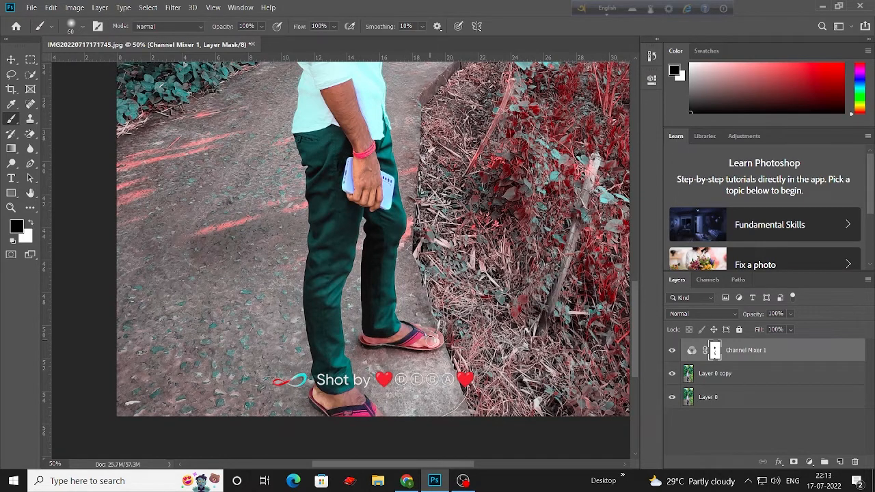
pyautogui.press('[')
pyautogui.press('[')
# Merge the Channel Mixer adjustment layer with the Layer 0 copy beneath it.
pyautogui.scroll(3, 427, 331)
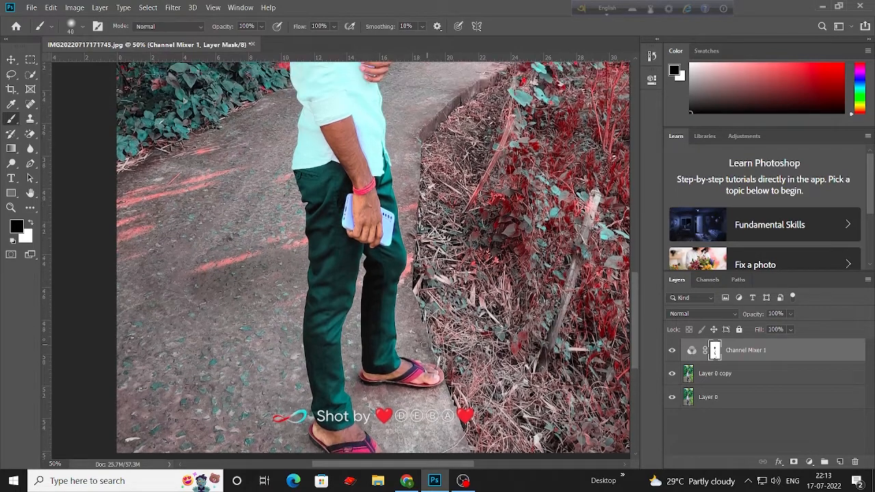
pyautogui.hotkey('ctrl', '-')
pyautogui.scroll(15, 423, 345)
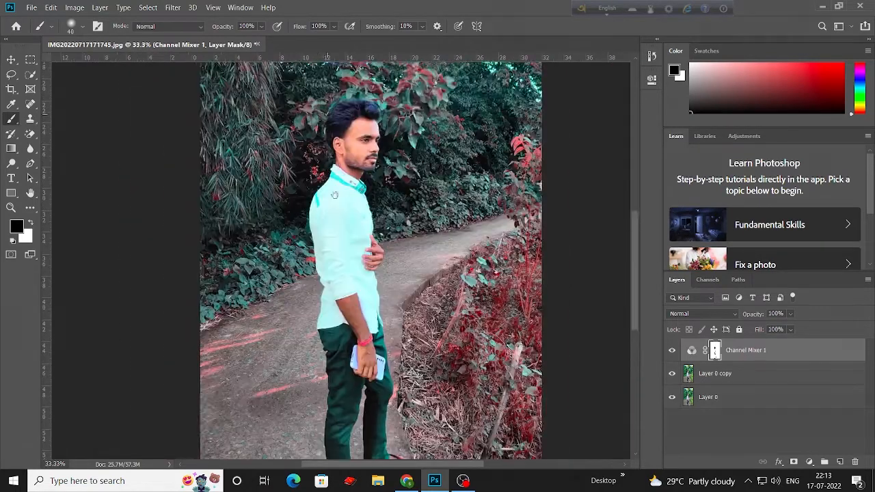
pyautogui.scroll(-3, 369, 336)
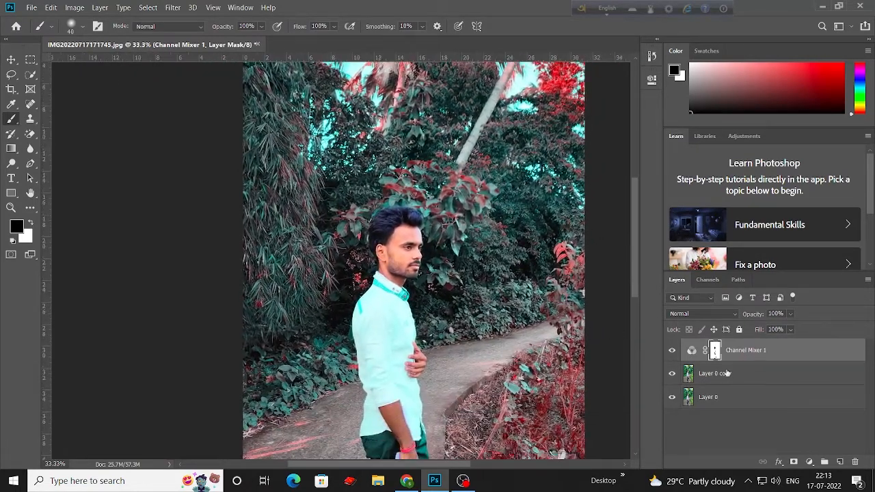
pyautogui.click(740, 377)
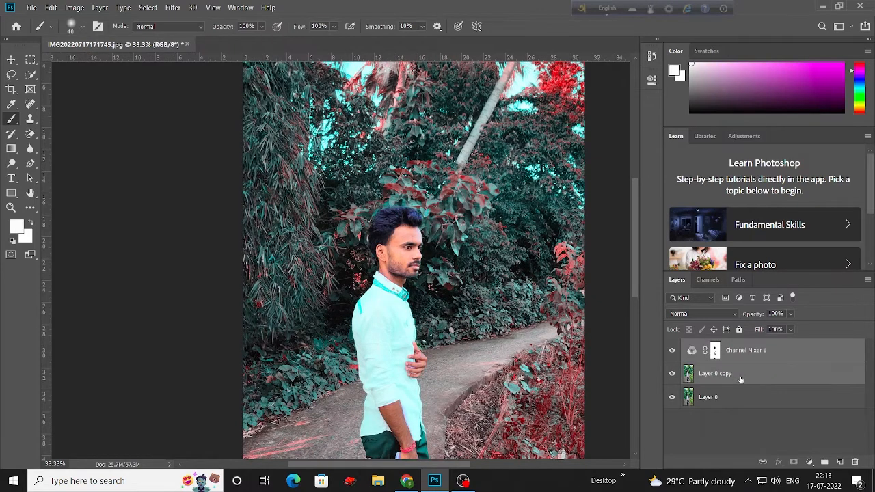
pyautogui.hotkey('ctrl', 'e')
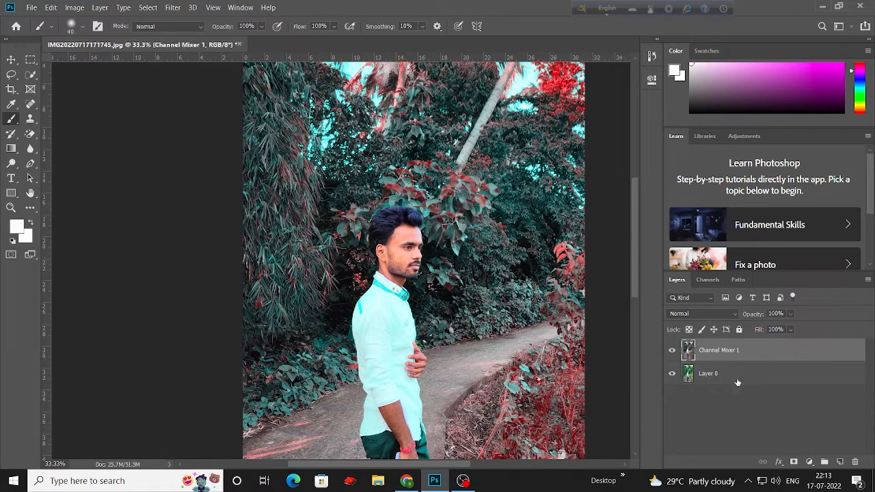
# Toggle the merged layer's visibility to compare the recolored photo with the original, and review the whole image.
pyautogui.click(673, 352)
pyautogui.click(673, 351)
pyautogui.scroll(-3, 391, 295)
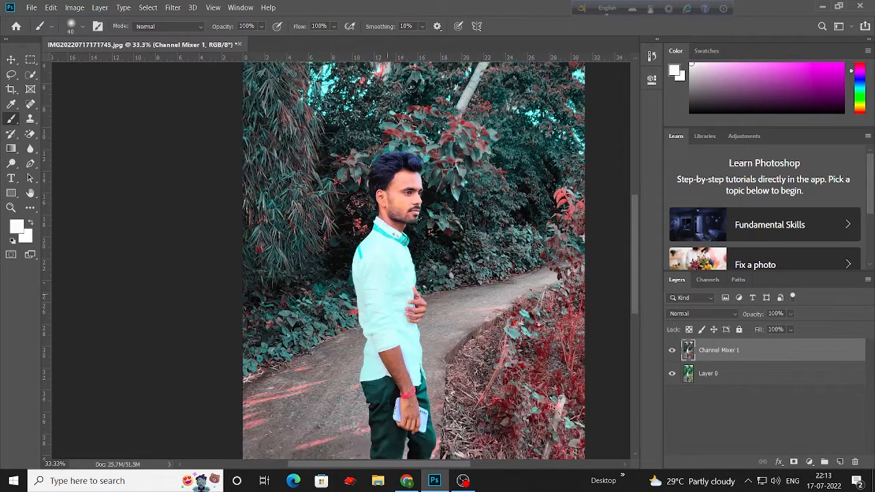
pyautogui.hotkey('ctrl', '-')
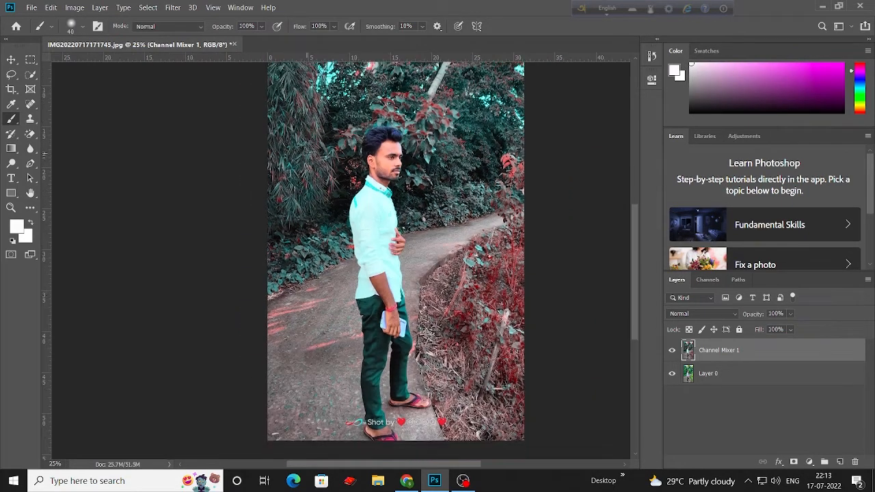
# Duplicate the merged Channel Mixer 1 layer, keeping the default name.
pyautogui.press('v')
pyautogui.rightClick(771, 352)
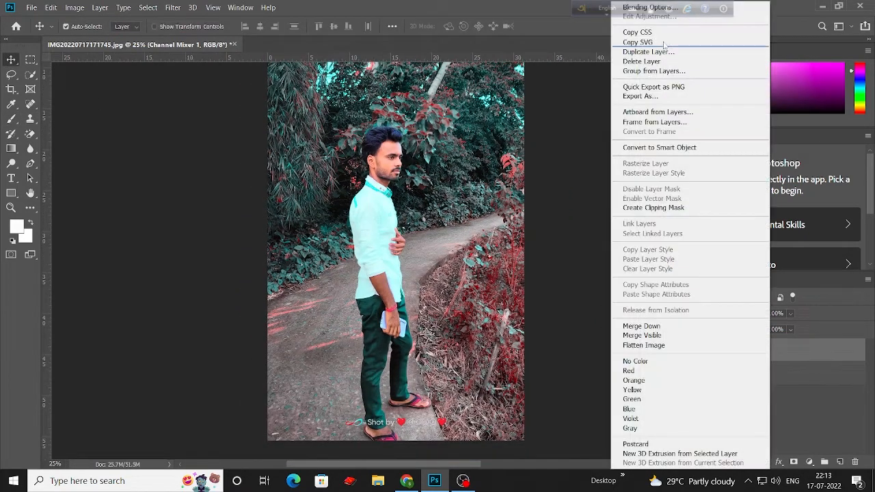
pyautogui.click(656, 50)
pyautogui.click(532, 127)
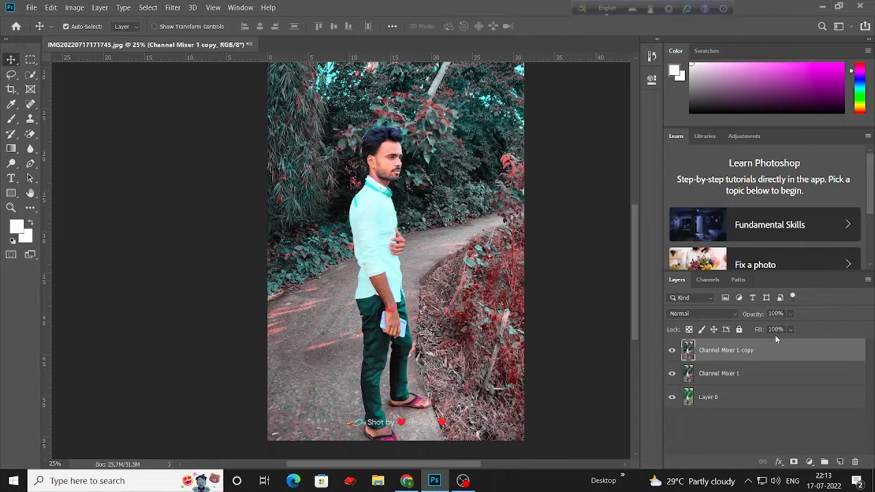
# Open the Channel Mixer 1 copy layer in the Camera Raw filter and set the Basic Contrast to +34.
pyautogui.click(173, 8)
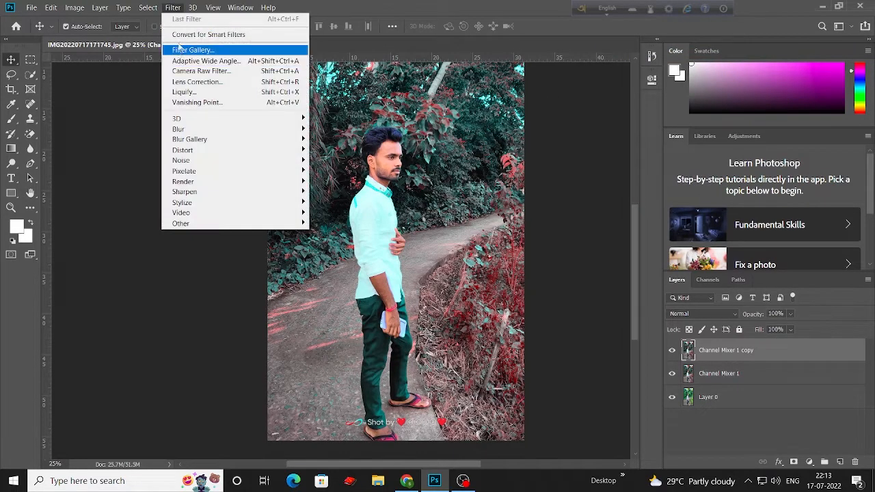
pyautogui.click(236, 71)
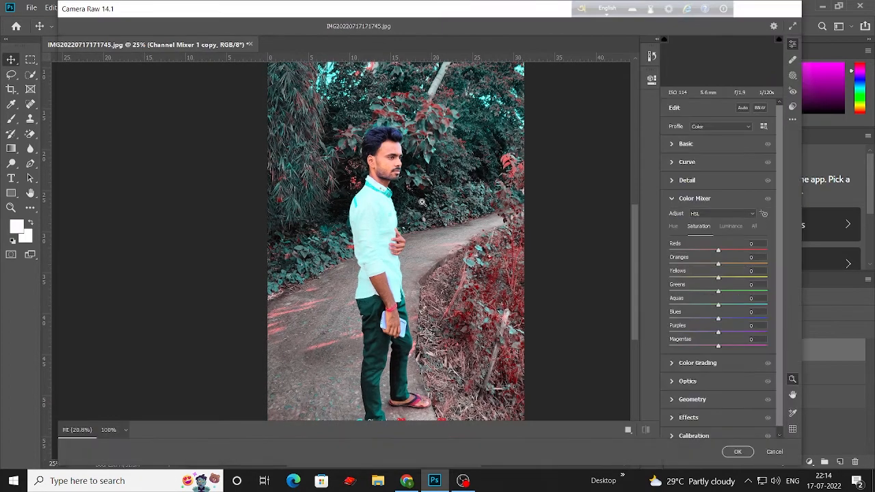
pyautogui.click(335, 186)
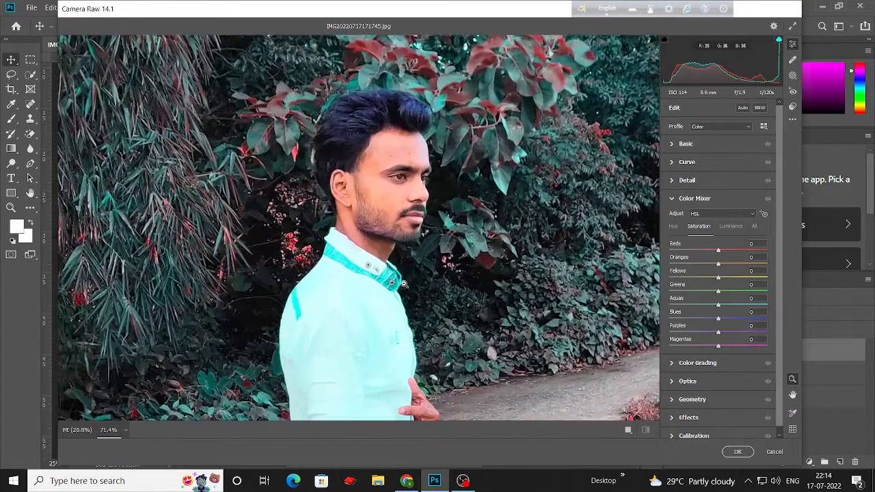
pyautogui.click(674, 149)
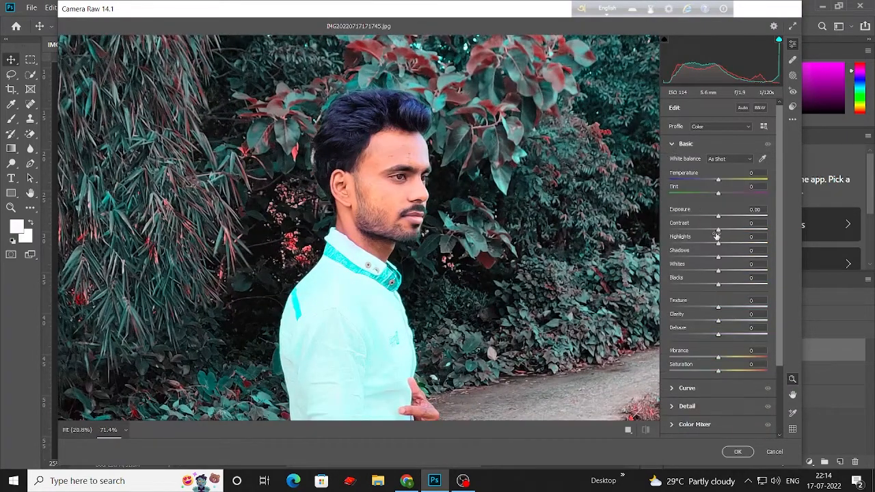
pyautogui.moveTo(719, 232); pyautogui.dragTo(735, 232)
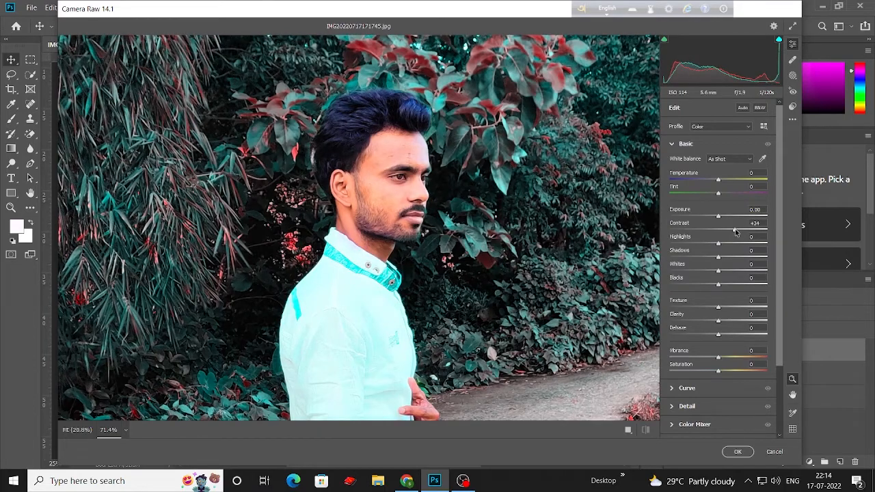
pyautogui.click(468, 235)
pyautogui.scroll(-3, 467, 235)
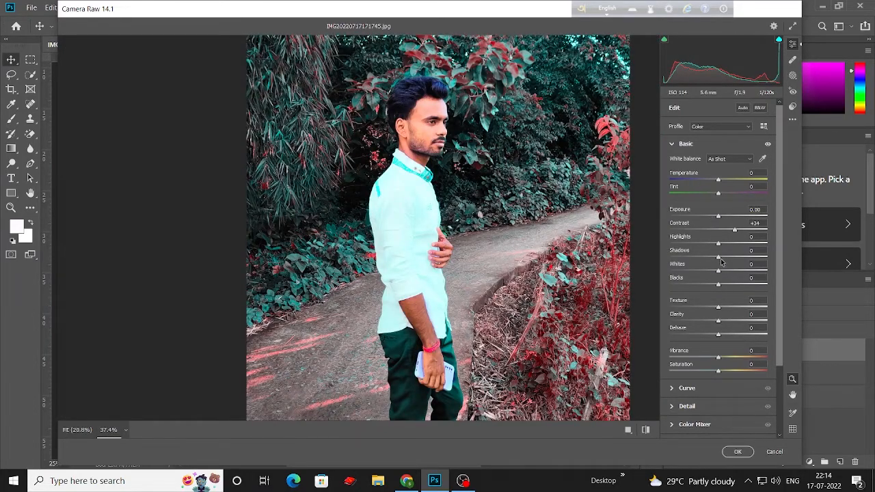
# Set the Basic tone values to Highlights -21, Shadows +20, Whites -15 and Blacks -34.
pyautogui.moveTo(718, 258); pyautogui.dragTo(708, 241)
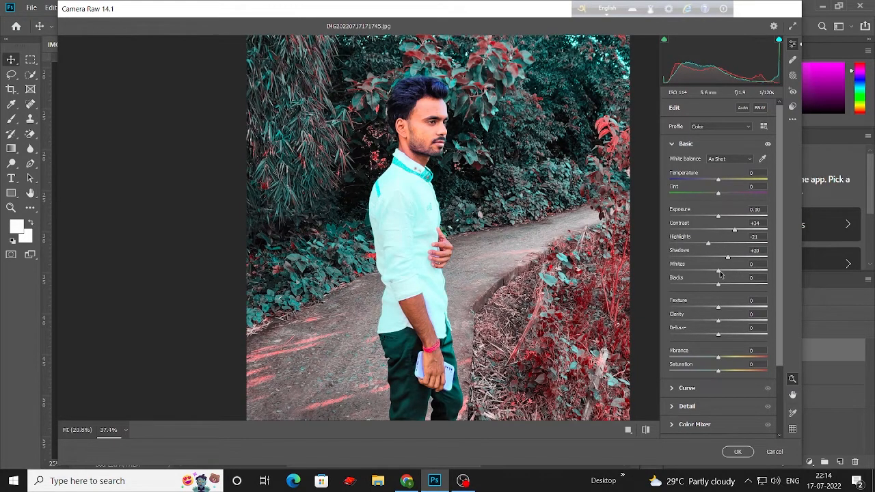
pyautogui.moveTo(718, 271); pyautogui.dragTo(704, 285)
pyautogui.scroll(-1, 484, 292)
pyautogui.scroll(-2, 478, 283)
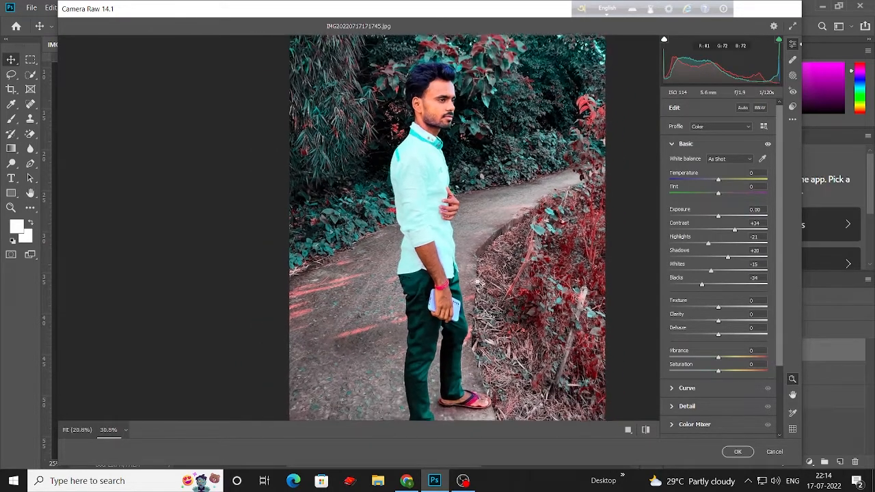
# Soften the photo by setting Texture to -38 and Clarity to -34, checking the face and background.
pyautogui.moveTo(717, 308); pyautogui.dragTo(693, 305)
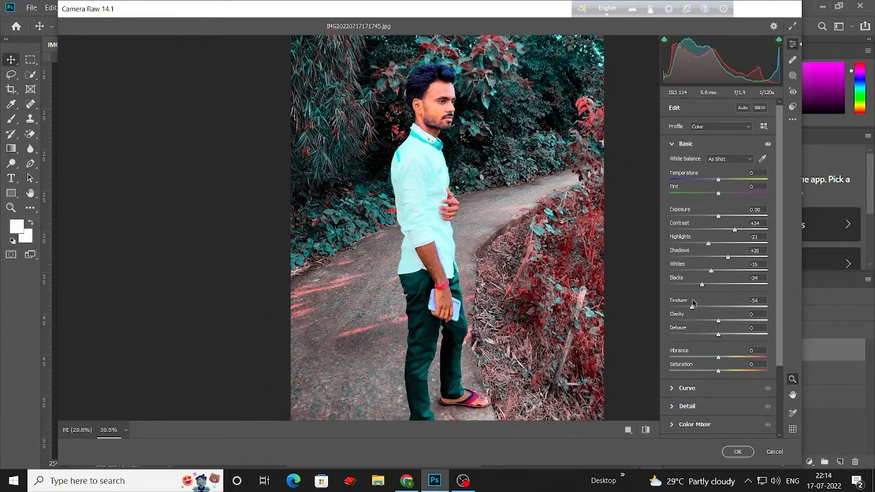
pyautogui.click(438, 182)
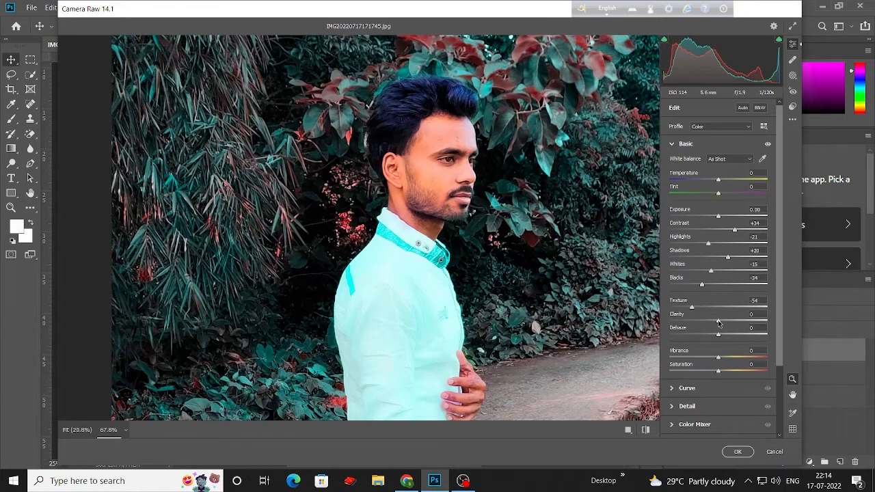
pyautogui.moveTo(718, 322); pyautogui.dragTo(702, 320)
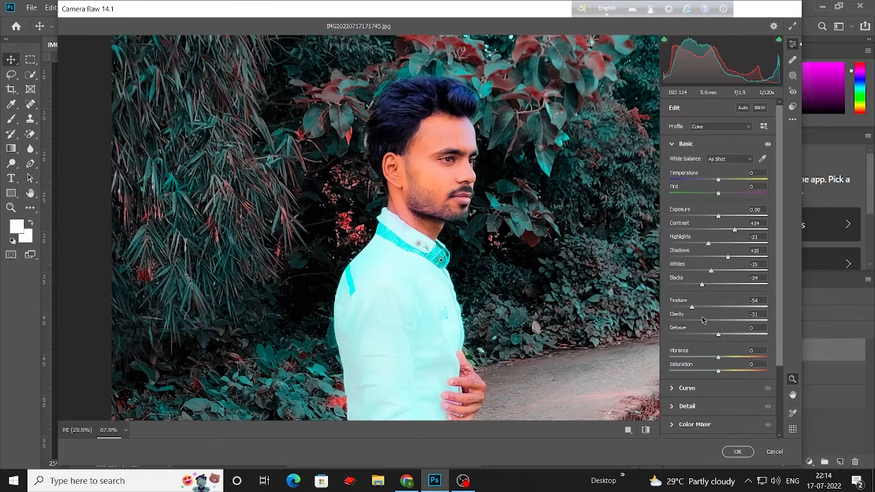
pyautogui.keyDown('alt'); pyautogui.click(485, 289); pyautogui.keyUp('alt')
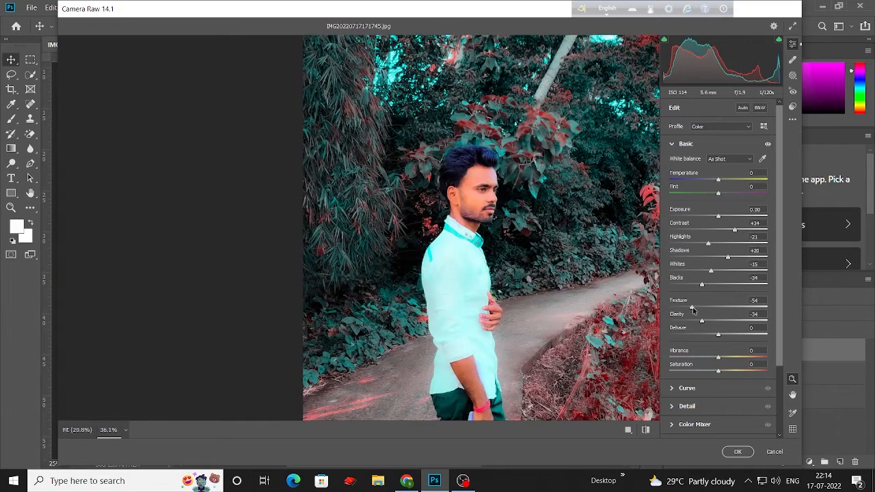
pyautogui.moveTo(691, 307); pyautogui.dragTo(700, 308)
pyautogui.moveTo(489, 282); pyautogui.dragTo(518, 238)
# Set Dehaze to +36 and lower Clarity to -50, checking the skin up close.
pyautogui.moveTo(718, 337); pyautogui.dragTo(736, 337)
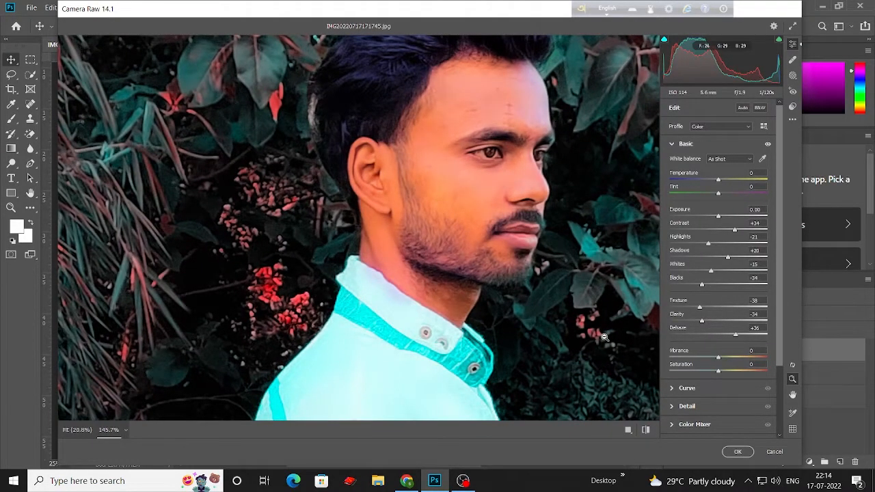
pyautogui.moveTo(604, 337); pyautogui.dragTo(571, 328)
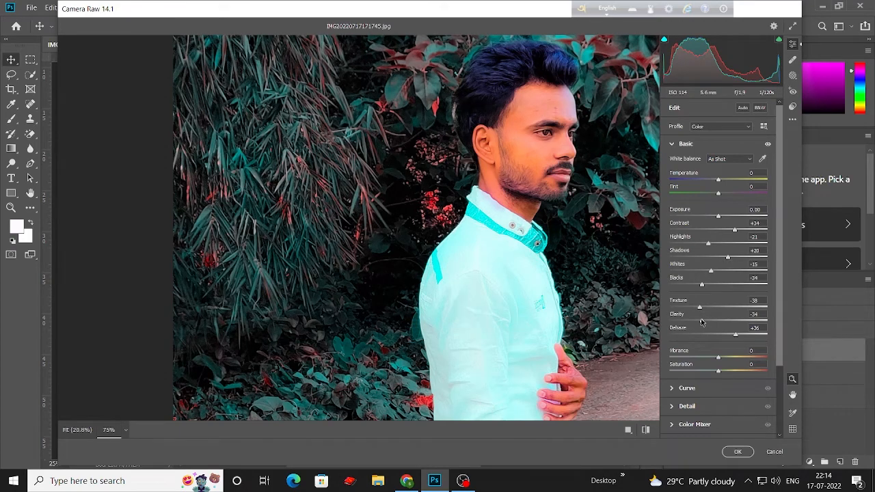
pyautogui.moveTo(701, 322); pyautogui.dragTo(694, 323)
pyautogui.scroll(-2, 560, 301)
pyautogui.moveTo(561, 300); pyautogui.dragTo(544, 276)
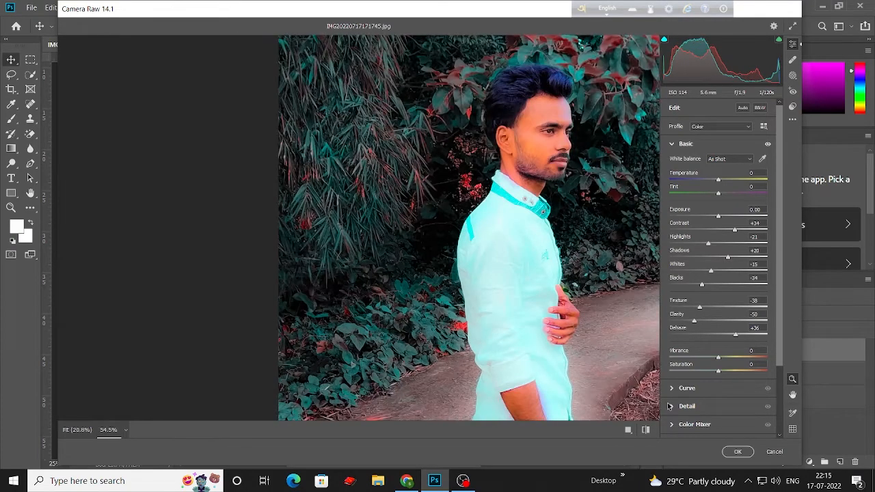
# Set the Color Mixer saturation to Reds -6, Oranges -41, Yellows -54 and Blues -41.
pyautogui.click(694, 425)
pyautogui.moveTo(585, 380); pyautogui.dragTo(556, 358)
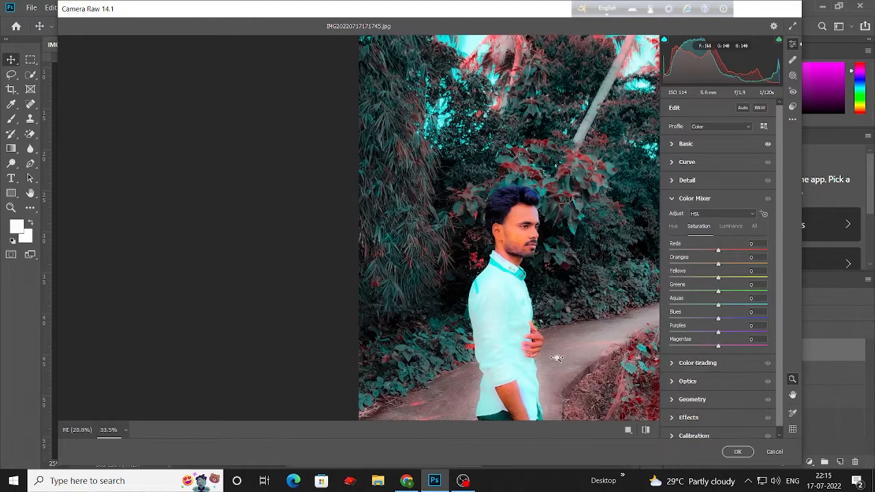
pyautogui.moveTo(718, 278); pyautogui.dragTo(698, 264)
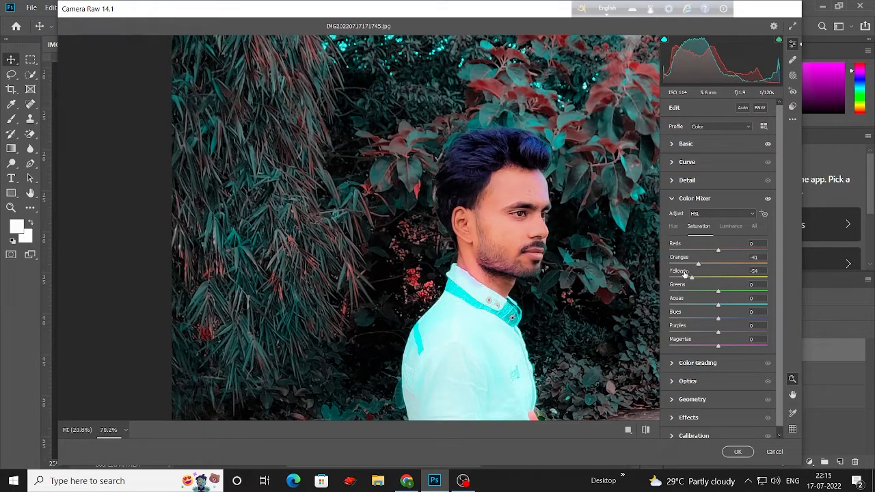
pyautogui.moveTo(718, 251); pyautogui.dragTo(716, 251)
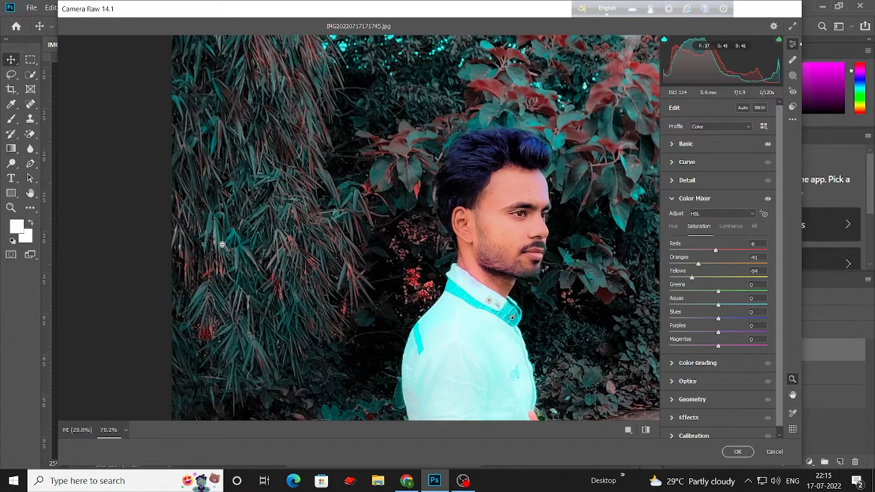
pyautogui.moveTo(717, 319); pyautogui.dragTo(698, 320)
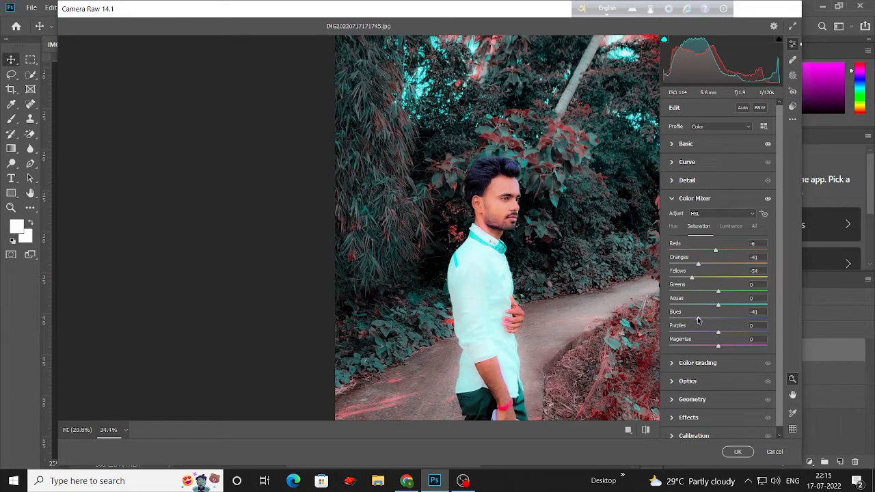
# Set the Color Mixer hue to Reds +25, Oranges -9, Blues -13 and Purples +17.
pyautogui.click(680, 226)
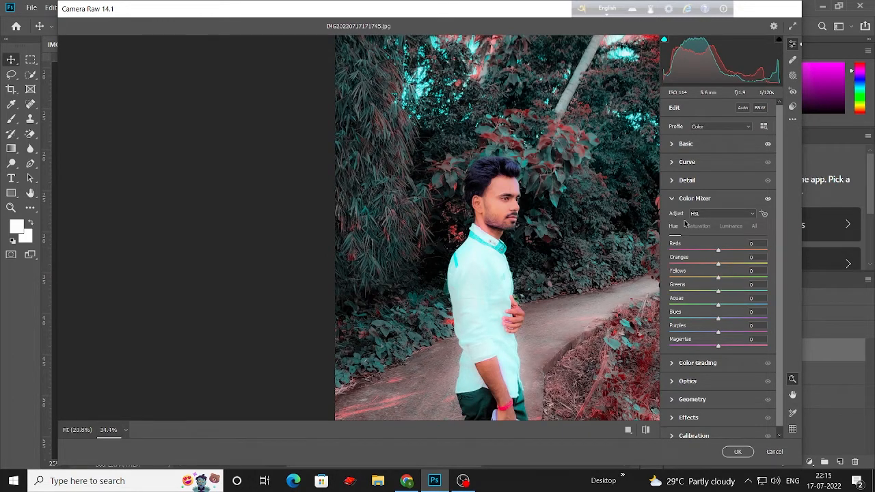
pyautogui.moveTo(718, 250); pyautogui.dragTo(730, 250)
pyautogui.click(713, 263)
pyautogui.scroll(-1, 691, 367)
pyautogui.scroll(-3, 536, 349)
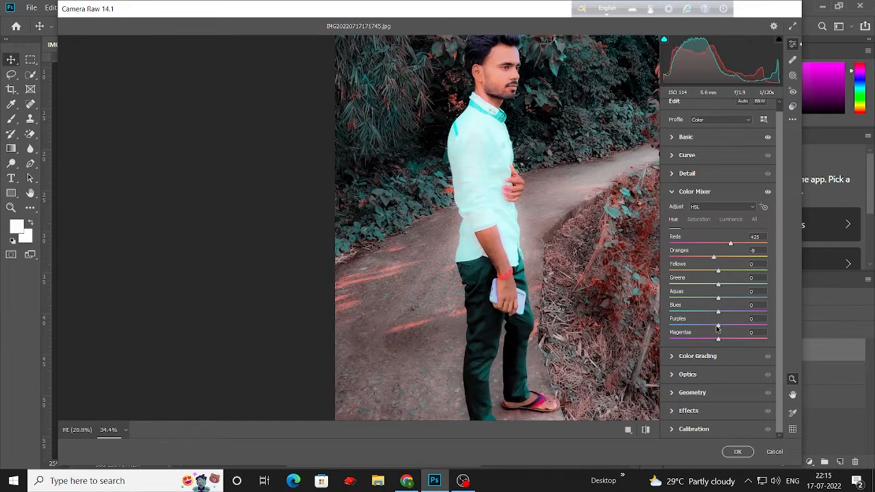
pyautogui.moveTo(717, 325)
pyautogui.mouseDown()
pyautogui.moveTo(726, 326)
pyautogui.moveTo(712, 312)
pyautogui.mouseUp()
pyautogui.scroll(3, 396, 230)
pyautogui.scroll(-1, 520, 283)
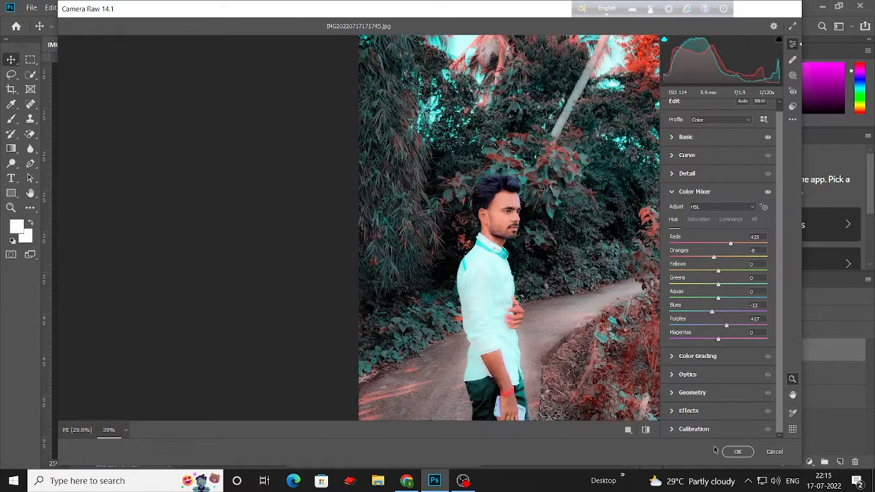
# Apply the Camera Raw filter and toggle the filtered layer's visibility to compare before and after.
pyautogui.click(736, 452)
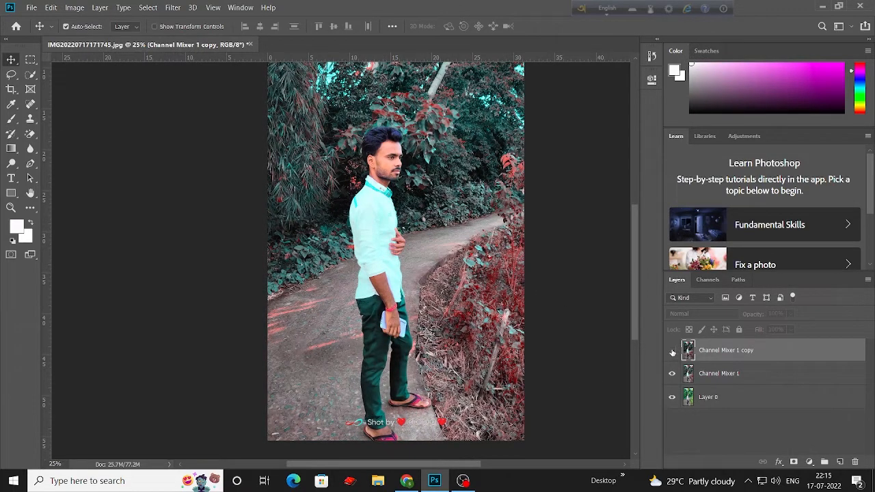
pyautogui.click(672, 350)
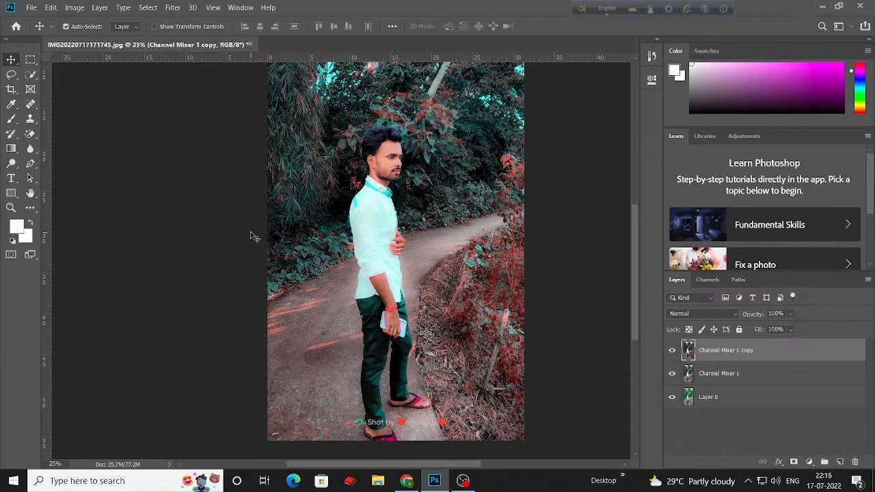
pyautogui.hotkey('ctrl', '+')
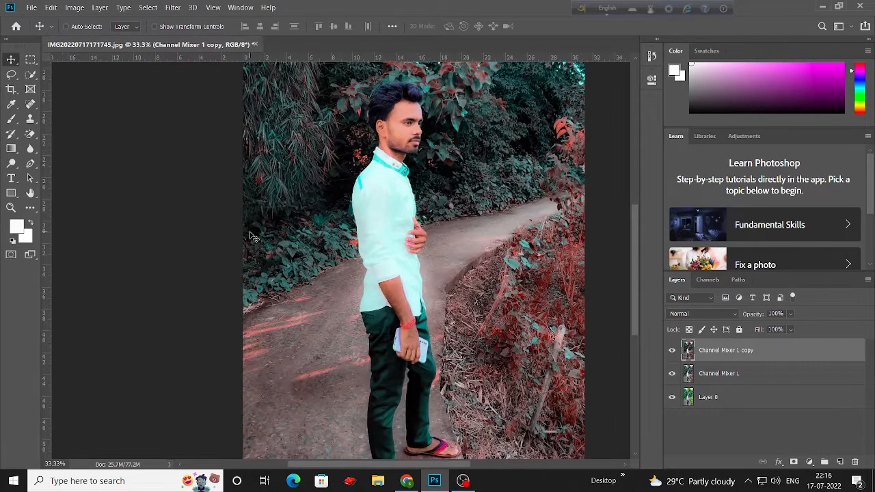
# Add a layer mask to Channel Mixer 1 copy and paint black over the trees behind the man with a 250 to 400 px brush.
pyautogui.click(793, 463)
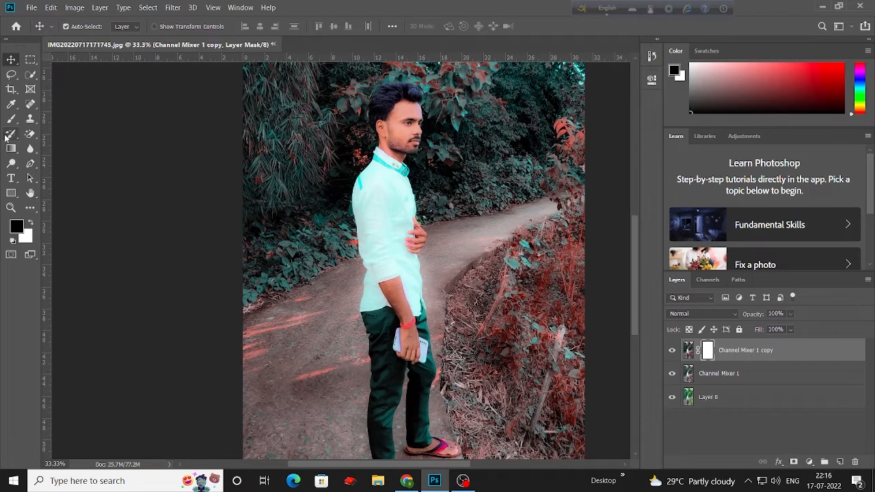
pyautogui.press('b')
pyautogui.scroll(3, 485, 180)
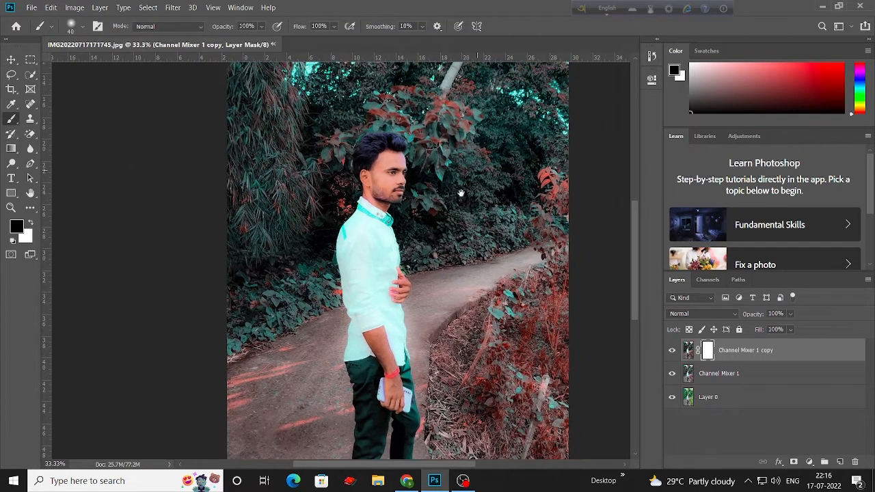
pyautogui.hscroll(1, 461, 195)
pyautogui.press(']')
pyautogui.moveTo(486, 225)
pyautogui.mouseDown()
pyautogui.moveTo(501, 198)
pyautogui.moveTo(508, 120)
pyautogui.moveTo(552, 198)
pyautogui.moveTo(548, 293)
pyautogui.mouseUp()
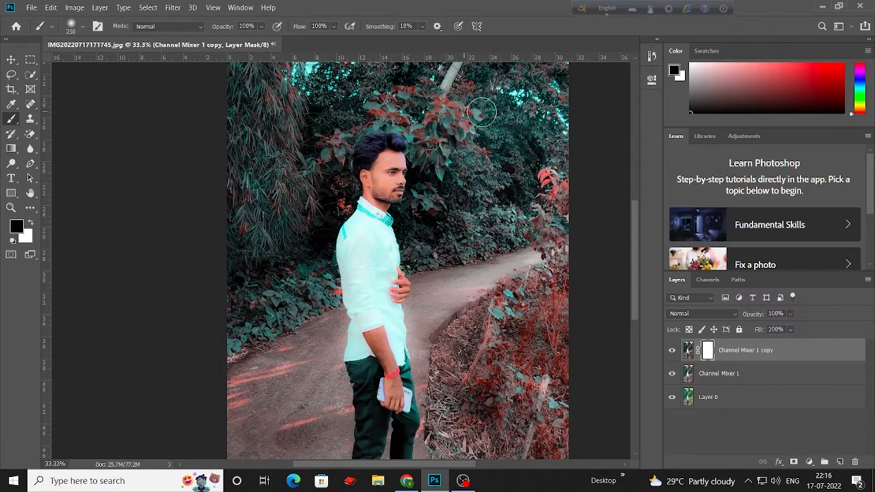
pyautogui.scroll(4, 482, 113)
pyautogui.moveTo(519, 120); pyautogui.dragTo(540, 82)
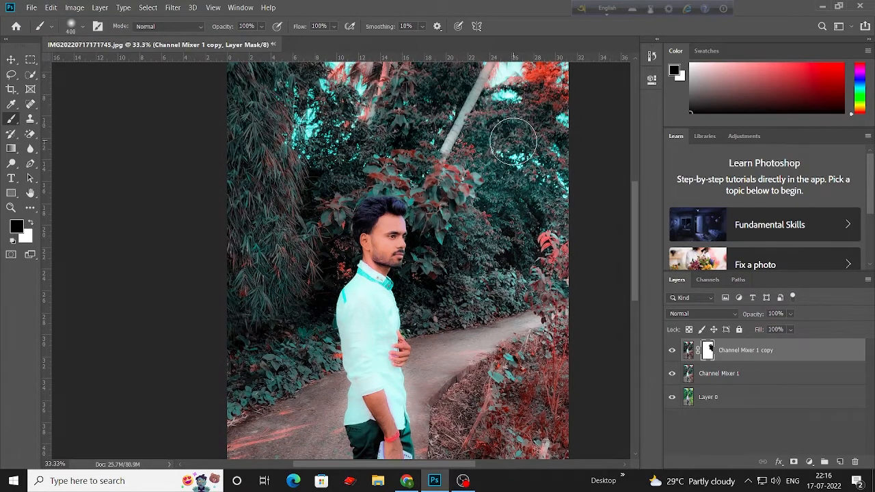
# Paint black on the Channel Mixer 1 copy mask over the remaining trees, bushes and path around the man with a 700 px brush.
pyautogui.press(']')
pyautogui.press(']')
pyautogui.press(']')
pyautogui.press(']')
pyautogui.press(']')
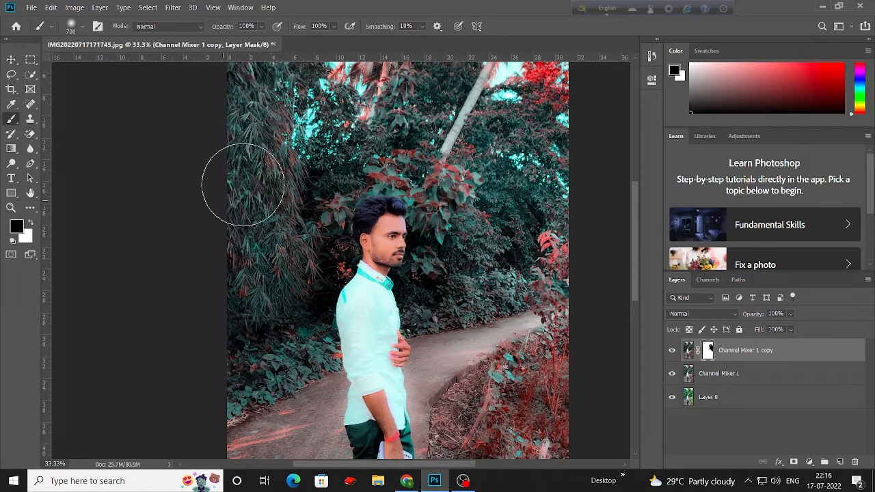
pyautogui.scroll(-5, 557, 403)
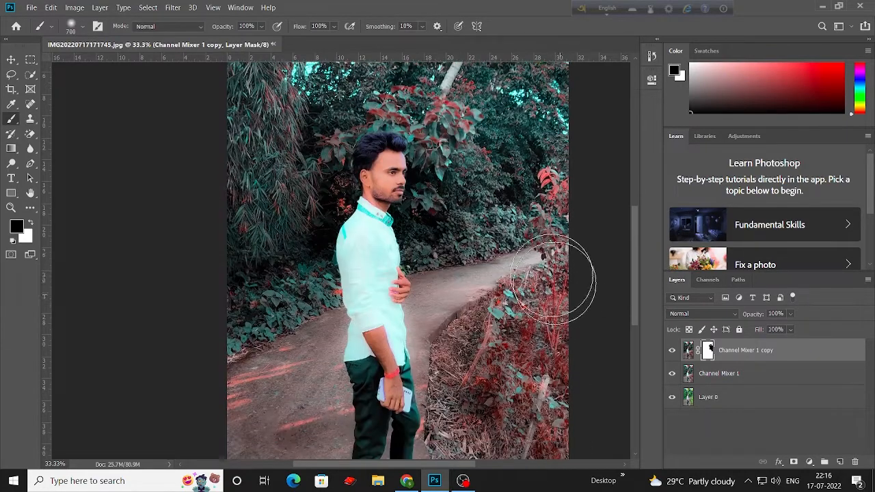
pyautogui.scroll(-8, 547, 232)
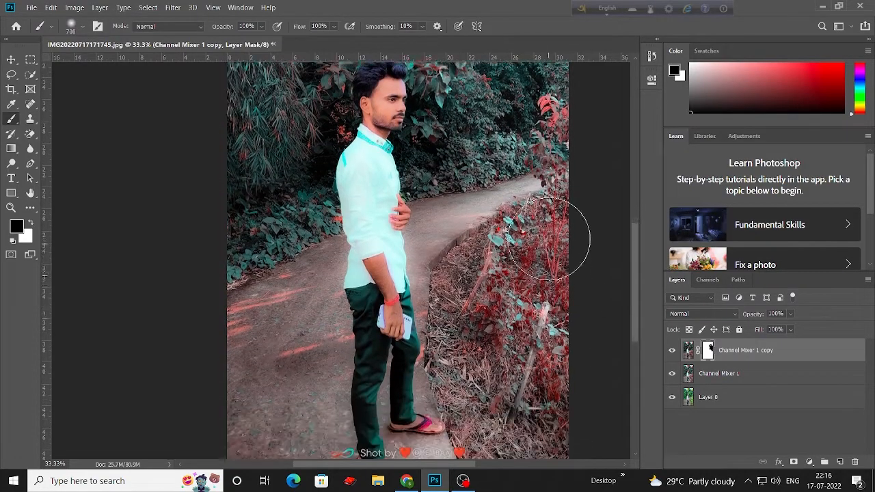
pyautogui.scroll(5, 255, 246)
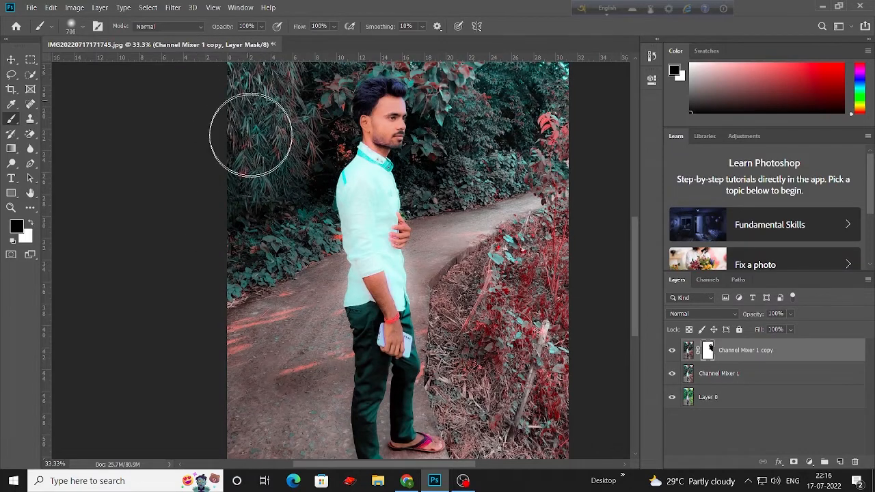
pyautogui.scroll(3, 259, 81)
pyautogui.scroll(-4, 246, 239)
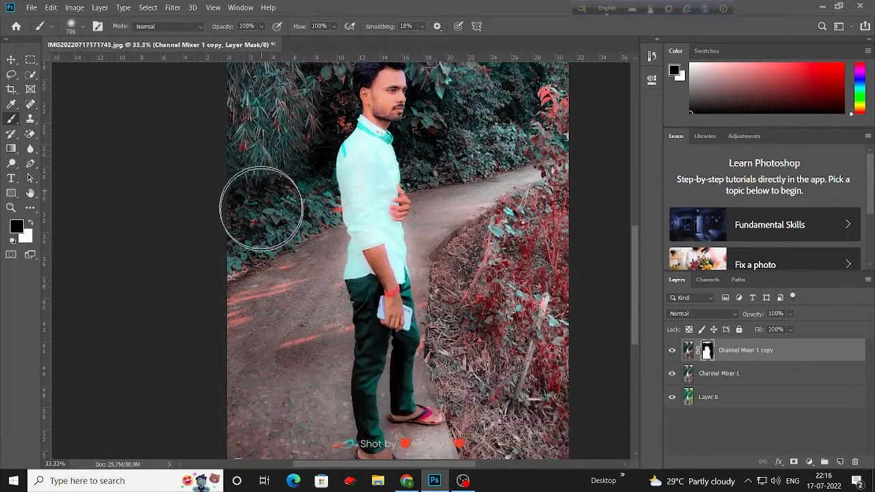
pyautogui.scroll(-6, 235, 273)
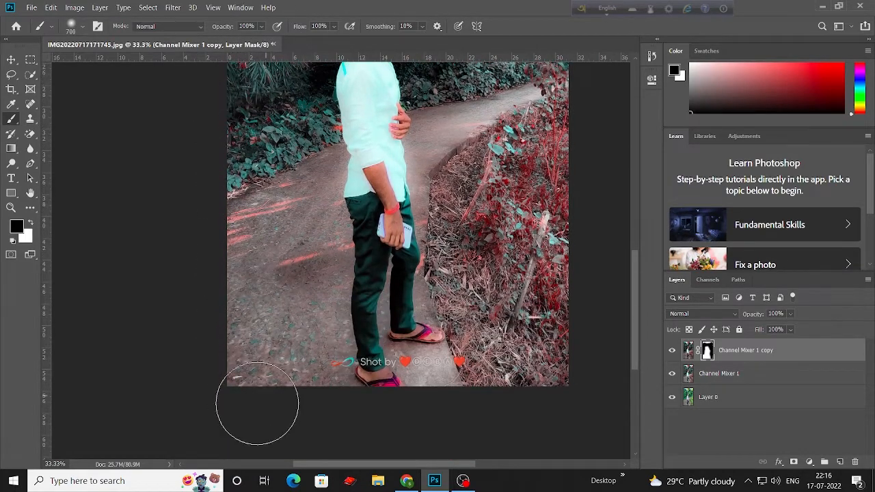
pyautogui.scroll(10, 249, 205)
pyautogui.hscroll(-4, 301, 164)
pyautogui.scroll(6, 328, 103)
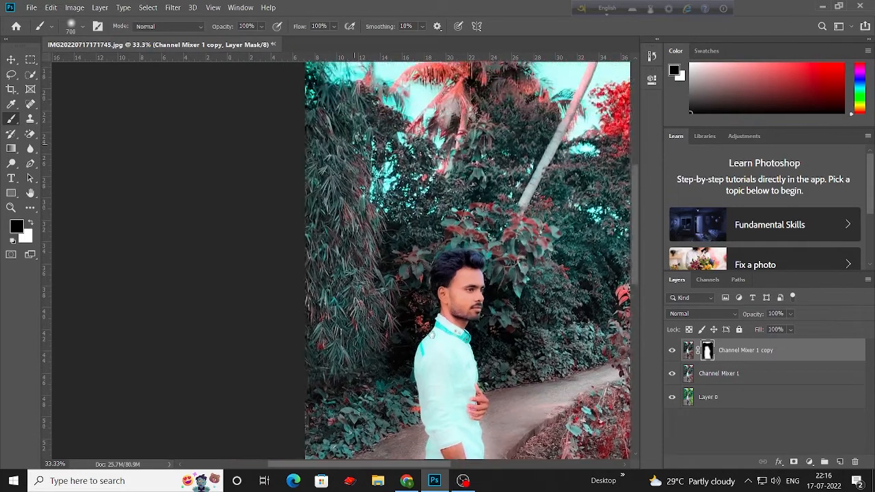
pyautogui.hscroll(1, 328, 103)
pyautogui.click(12, 58)
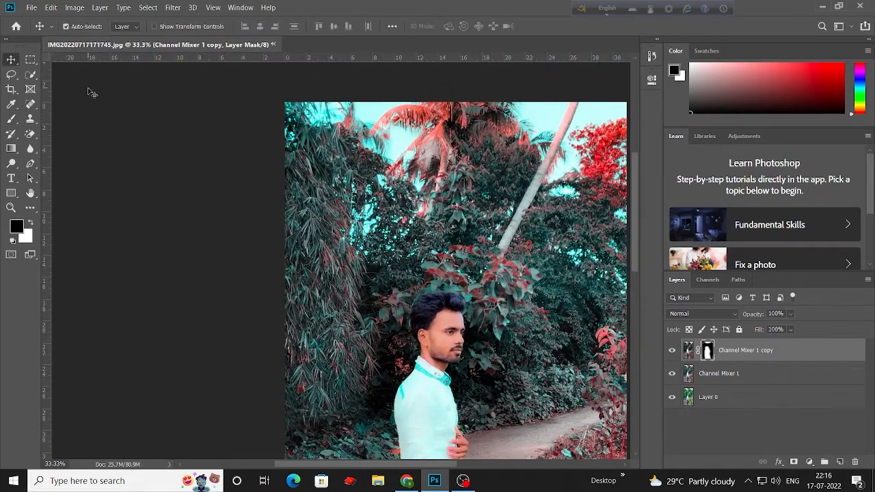
pyautogui.hotkey('ctrl', '[')
pyautogui.hotkey('ctrl', '[')
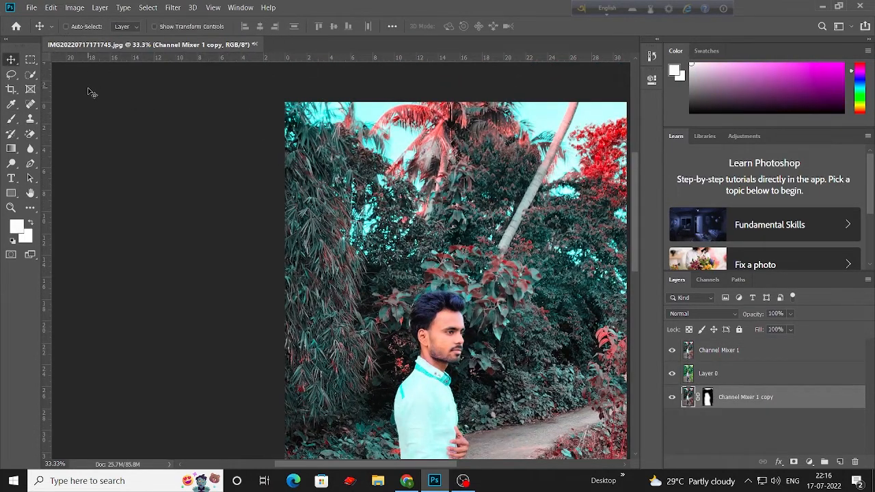
pyautogui.hotkey('ctrl', ']')
pyautogui.hotkey('ctrl', ']')
pyautogui.press('ctrl')
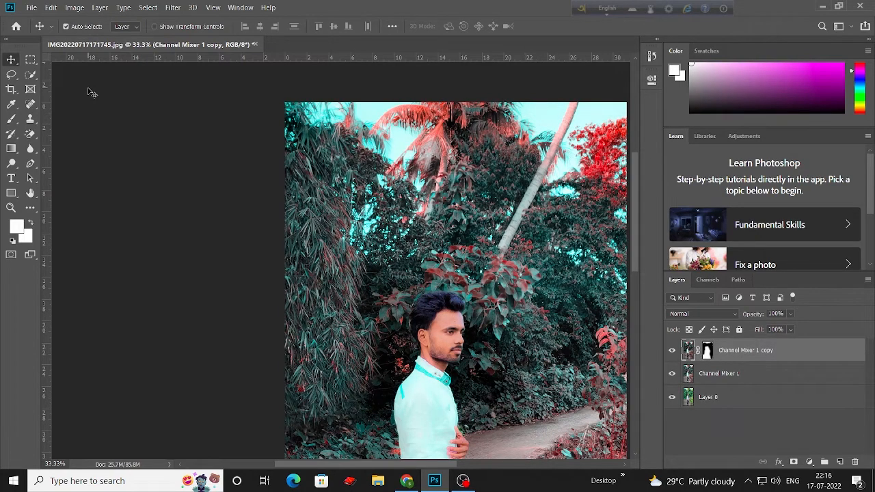
# Burn the path beside the man's legs on Channel Mixer 1 copy with a 600 px Burn brush on Midtones at 6% exposure.
pyautogui.hotkey('ctrl', '-')
pyautogui.hotkey('ctrl', '-')
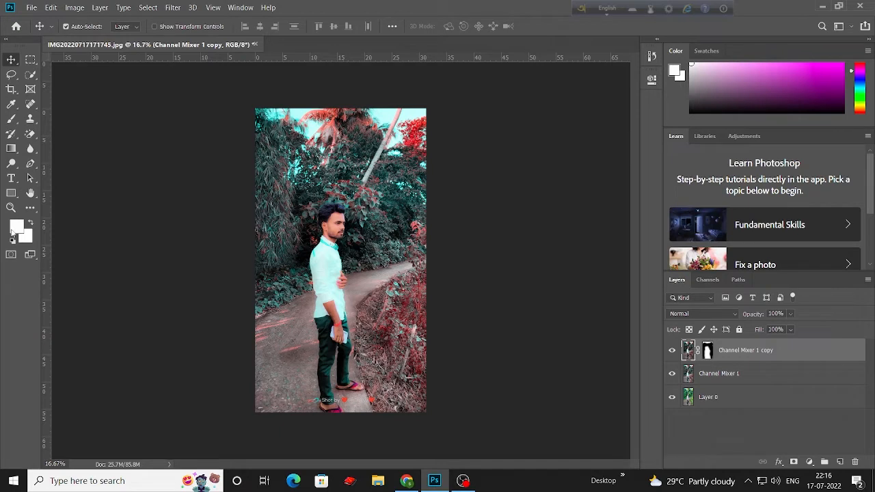
pyautogui.rightClick(13, 165)
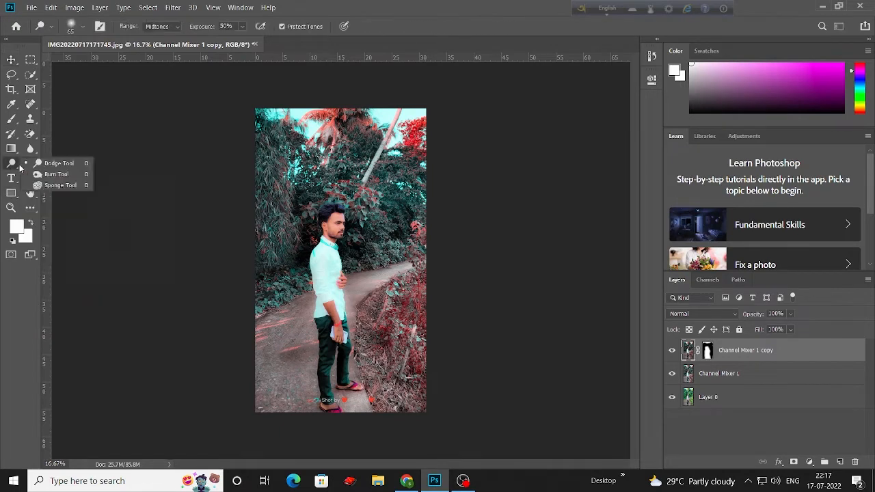
pyautogui.click(55, 176)
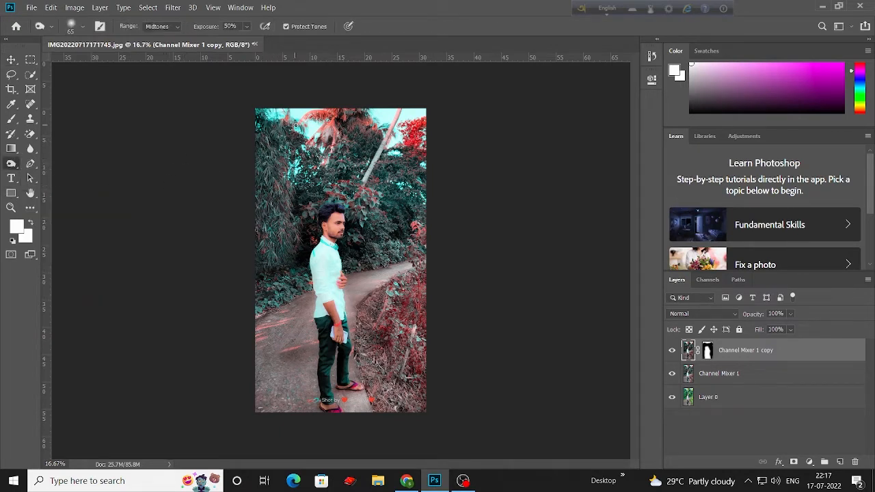
pyautogui.press(']')
pyautogui.press(']')
pyautogui.press(']')
pyautogui.press(']')
pyautogui.press(']')
pyautogui.press(']')
pyautogui.press(']')
pyautogui.press(']')
pyautogui.press(']')
pyautogui.press(']')
pyautogui.press(']')
pyautogui.press(']')
pyautogui.press(']')
pyautogui.press(']')
pyautogui.press(']')
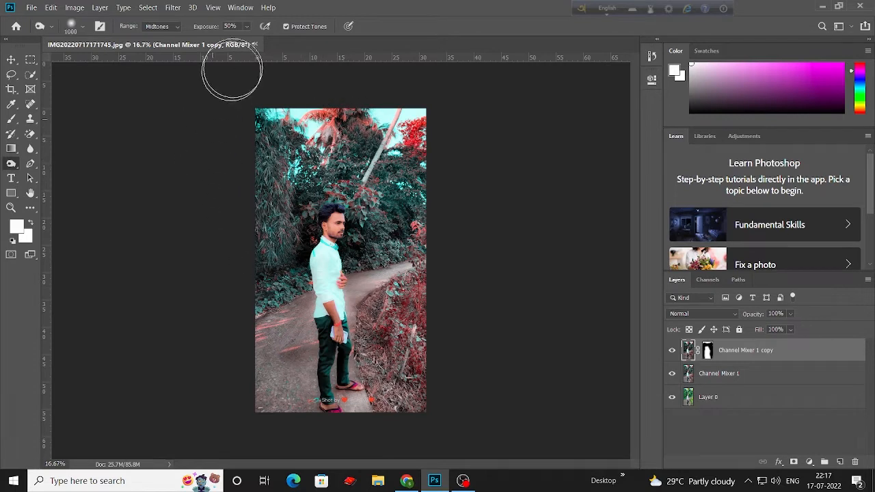
pyautogui.click(246, 27)
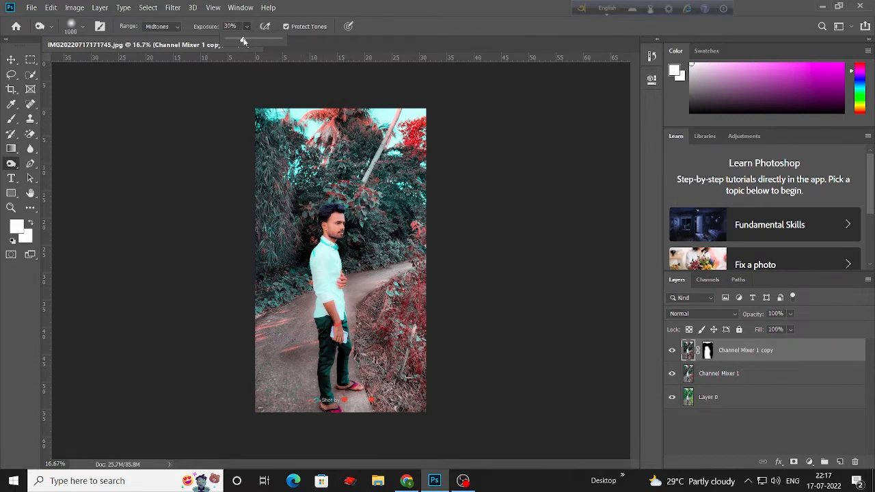
pyautogui.click(281, 316)
pyautogui.press('[')
pyautogui.press('[')
pyautogui.press('[')
pyautogui.press('[')
pyautogui.press('[')
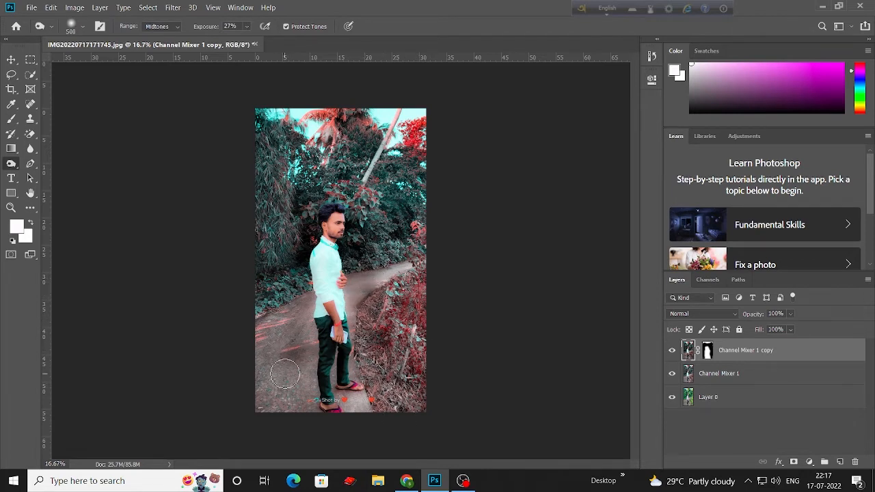
pyautogui.click(246, 26)
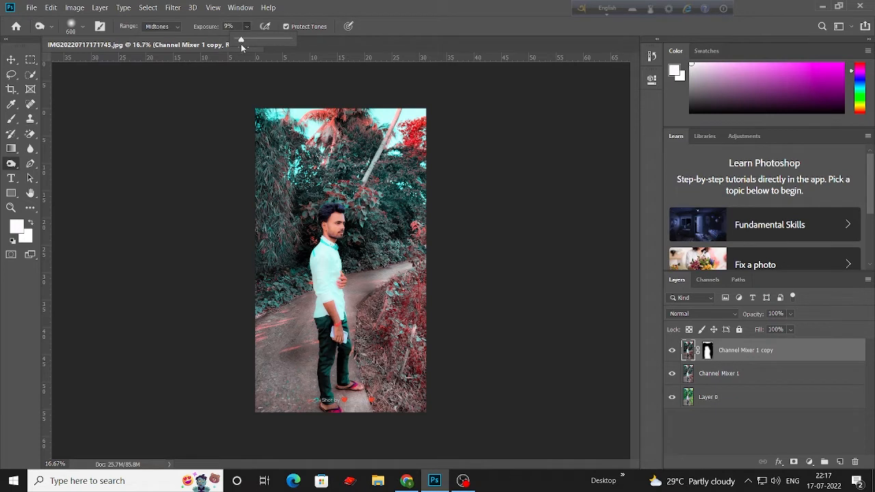
pyautogui.moveTo(241, 46); pyautogui.dragTo(239, 47)
pyautogui.click(278, 349)
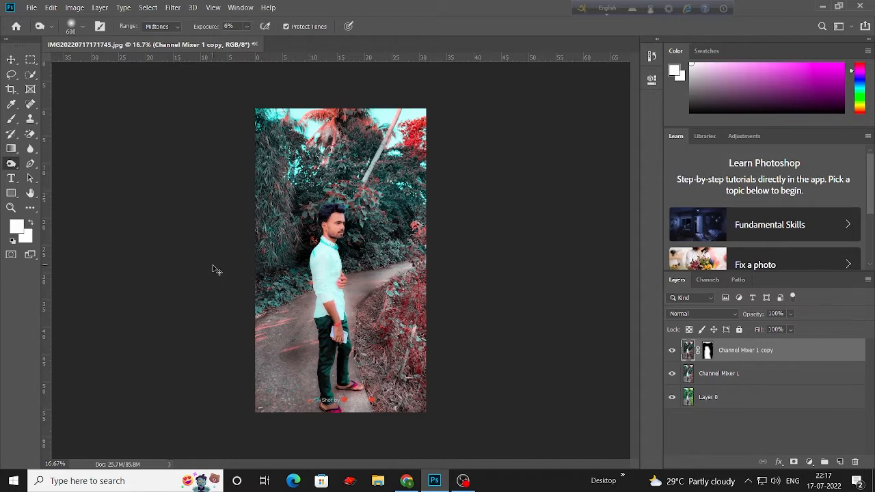
# Merge the Channel Mixer 1 copy and Channel Mixer 1 layers into one.
pyautogui.hotkey('ctrl', '+')
pyautogui.scroll(2, 287, 232)
pyautogui.press('v')
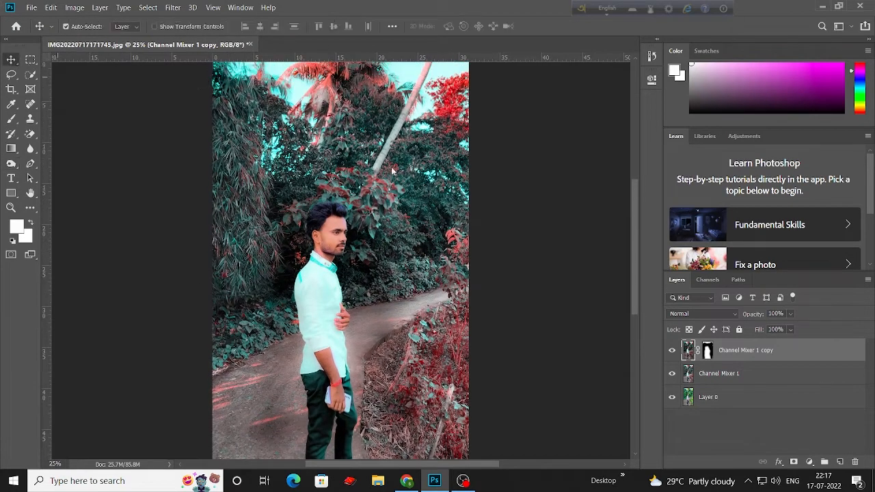
pyautogui.keyDown('shift'); pyautogui.click(716, 375); pyautogui.keyUp('shift')
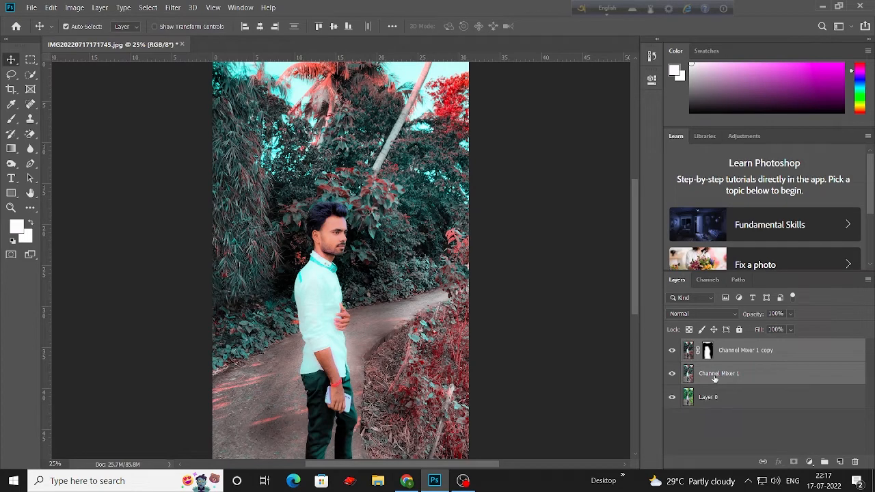
pyautogui.rightClick(721, 355)
pyautogui.click(595, 326)
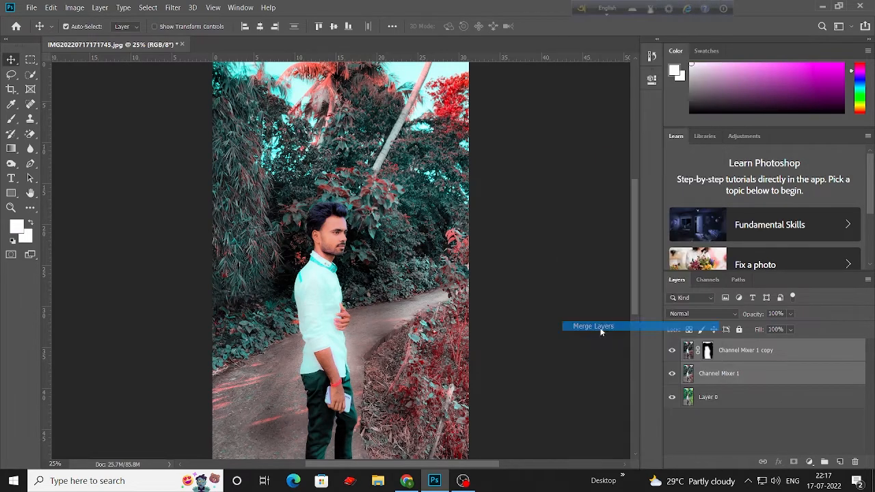
# Toggle the merged layer's visibility to compare it with the original, and examine the man and the path up close.
pyautogui.click(672, 351)
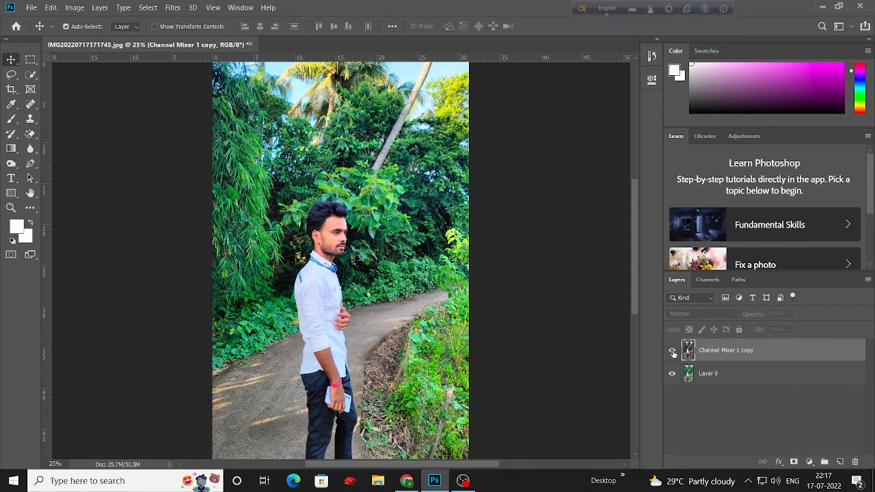
pyautogui.click(672, 351)
pyautogui.click(671, 351)
pyautogui.click(672, 351)
pyautogui.scroll(-1, 393, 307)
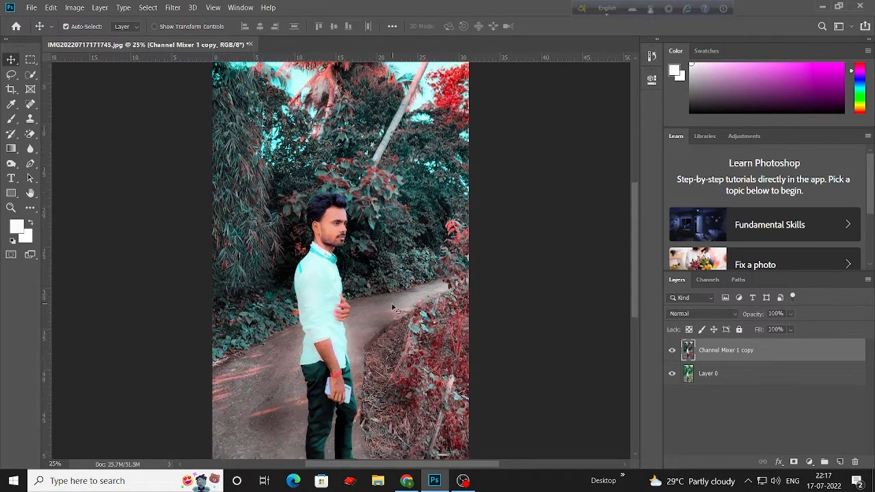
pyautogui.hotkey('ctrl', '+')
pyautogui.hotkey('ctrl', '+')
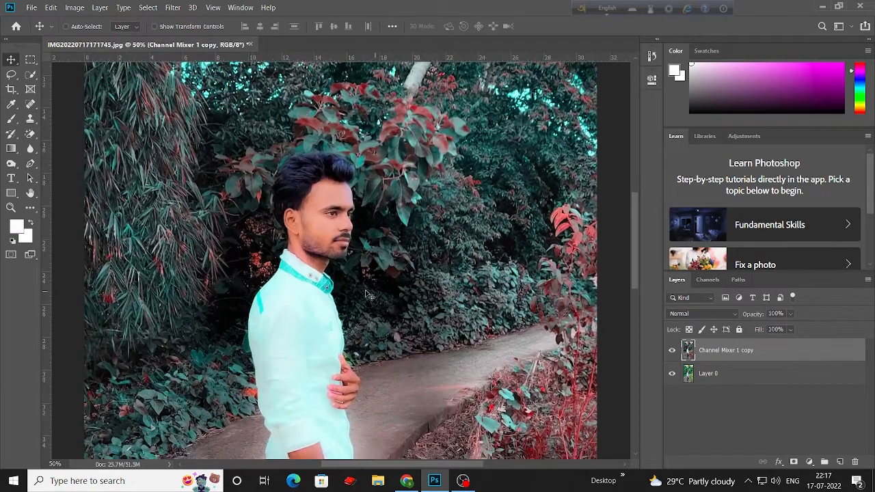
pyautogui.scroll(-5, 369, 294)
pyautogui.moveTo(305, 204); pyautogui.dragTo(350, 296)
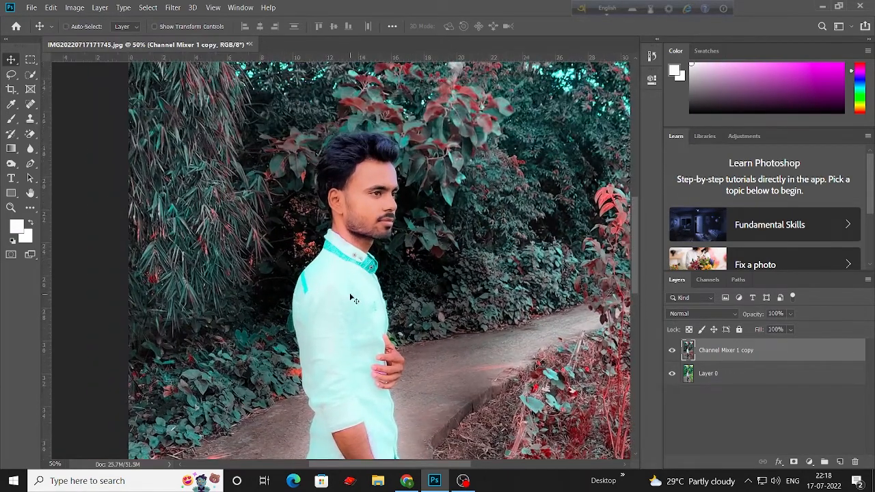
pyautogui.hotkey('ctrl', '-')
pyautogui.hotkey('ctrl', '-')
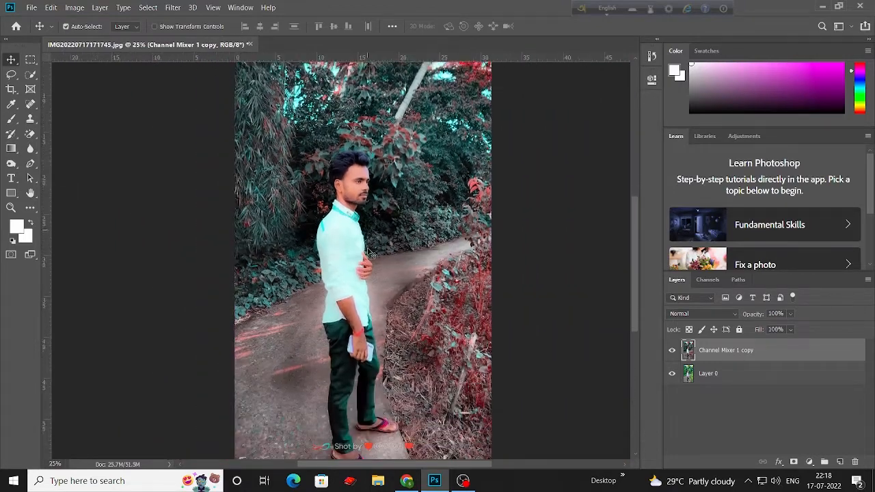
pyautogui.scroll(-2, 371, 254)
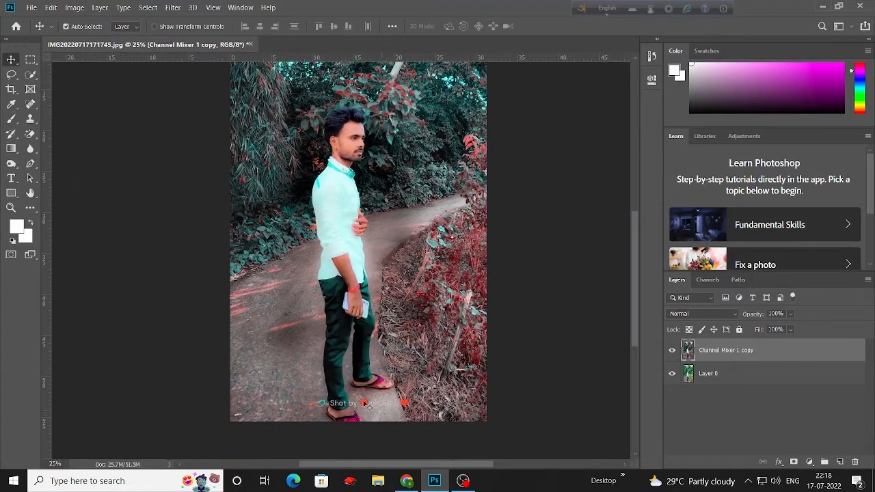
# Clone plain pavement over the name and the first heart in the "Shot by" watermark with a 100 px Clone Stamp.
pyautogui.hotkey('ctrl', '+')
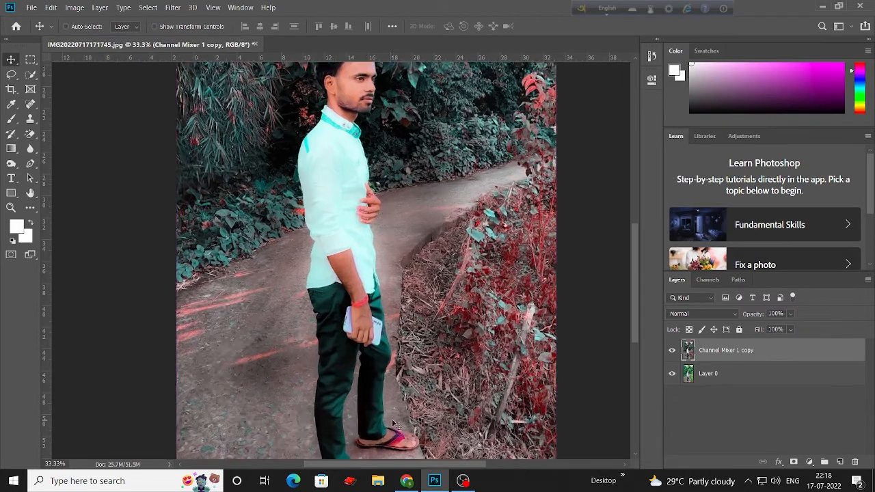
pyautogui.hotkey('ctrl', '+')
pyautogui.scroll(-4, 423, 383)
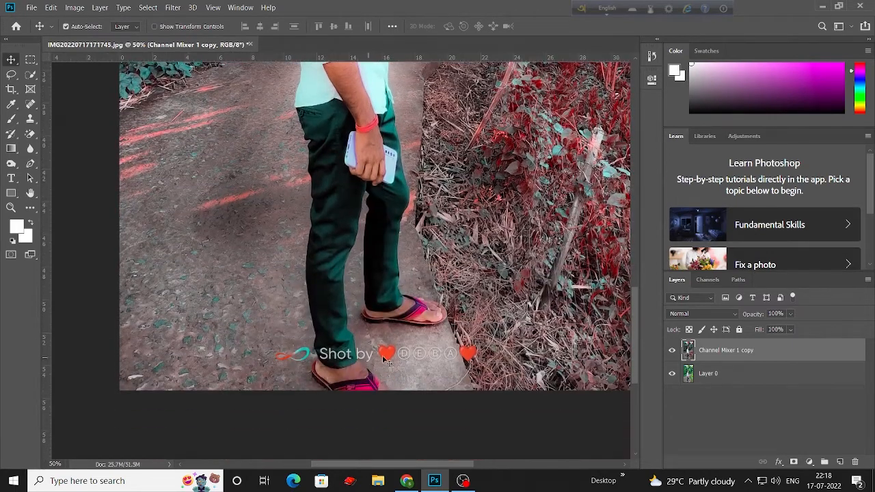
pyautogui.click(31, 104)
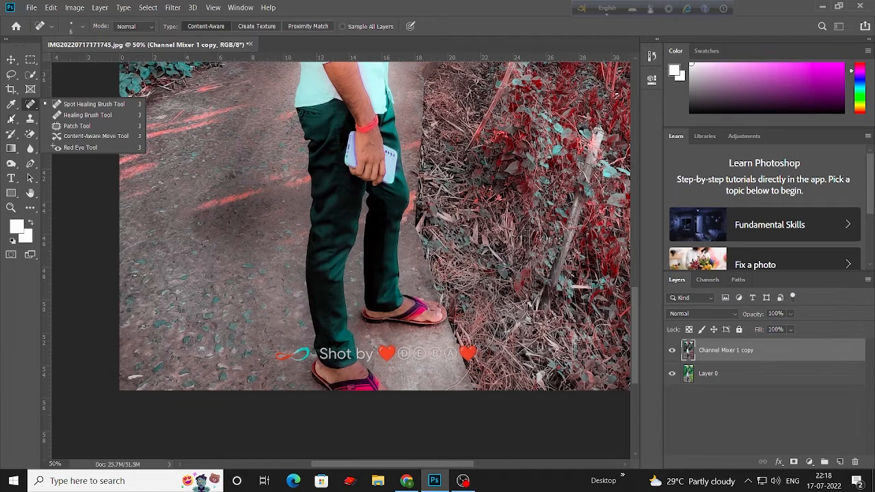
pyautogui.click(30, 120)
pyautogui.click(66, 119)
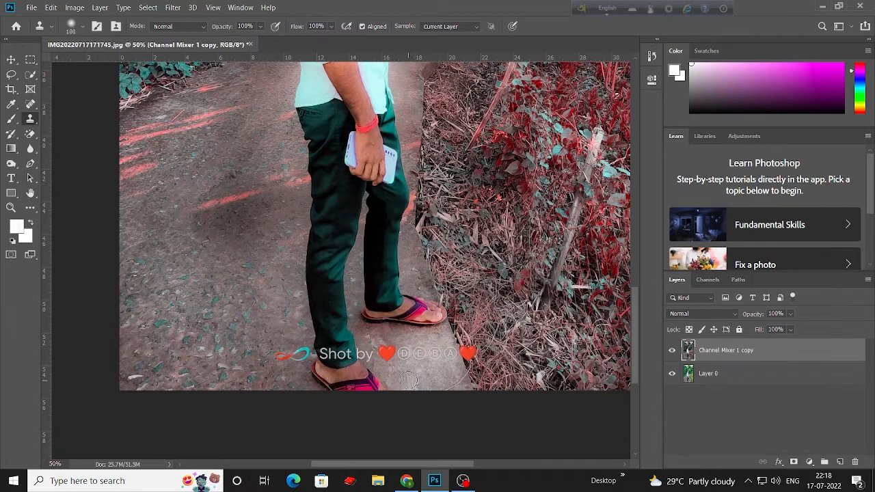
pyautogui.click(403, 354)
pyautogui.click(403, 353)
pyautogui.moveTo(416, 354); pyautogui.dragTo(401, 360)
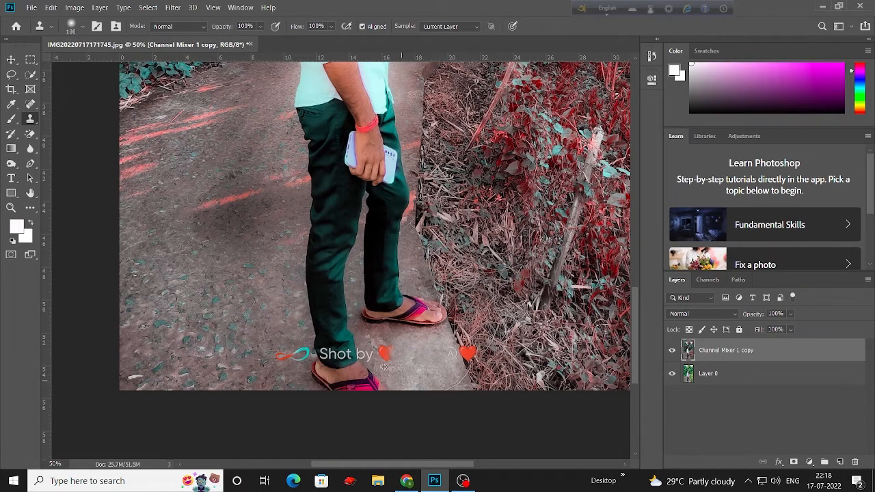
pyautogui.moveTo(383, 367); pyautogui.dragTo(383, 344)
pyautogui.click(386, 348)
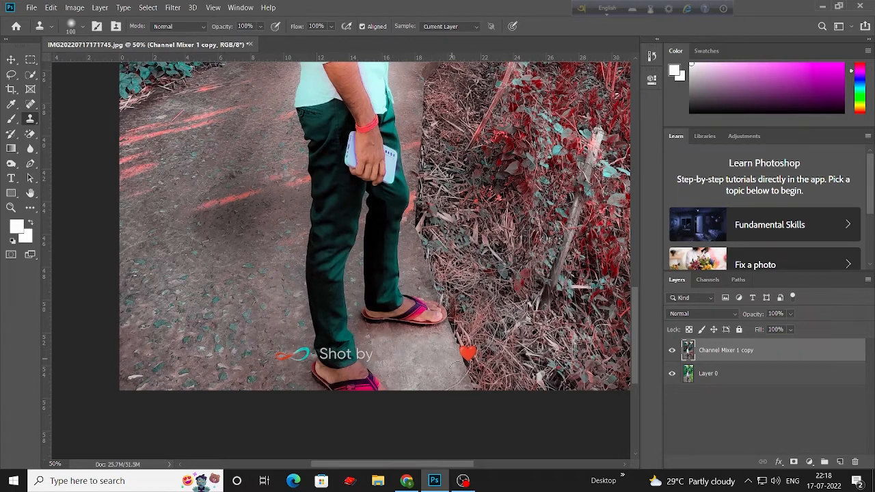
# Clone over the watermark's last heart at the edge between the pavement and the dry grass.
pyautogui.click(448, 352)
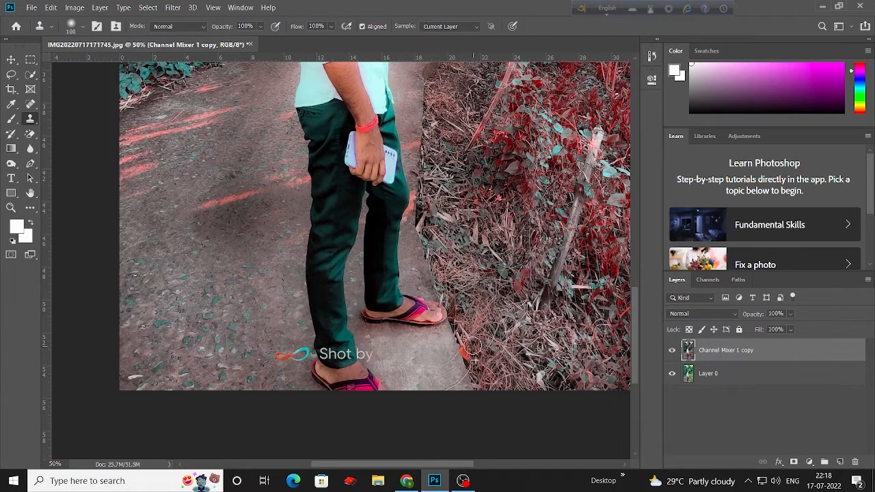
pyautogui.click(468, 351)
pyautogui.click(469, 353)
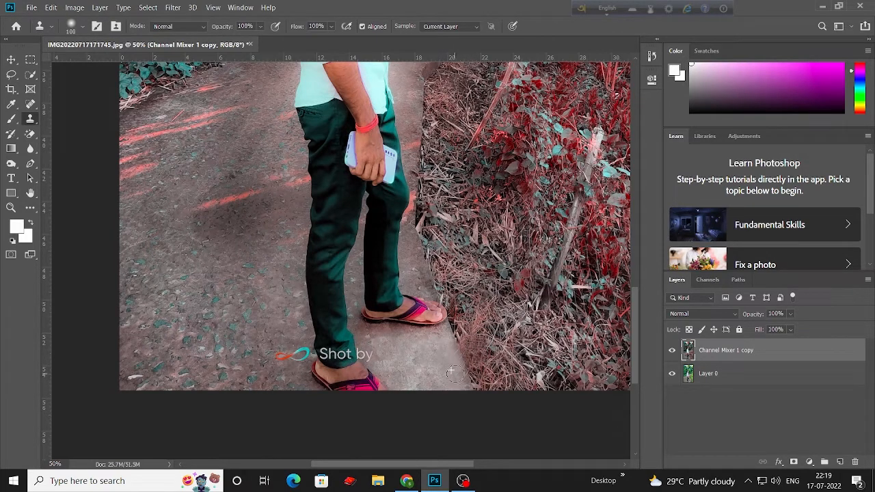
# Clone pavement over the looped logo beside the "Shot by" watermark text.
pyautogui.moveTo(399, 368); pyautogui.dragTo(465, 365)
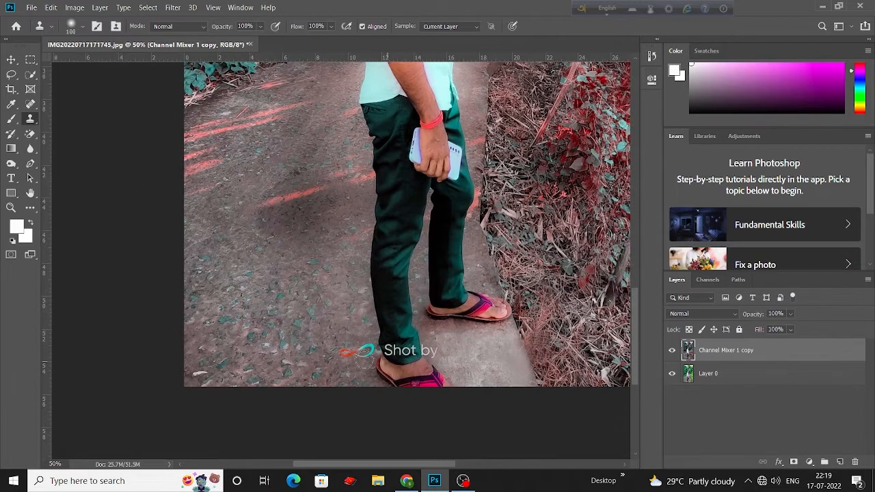
pyautogui.moveTo(333, 343)
pyautogui.mouseDown()
pyautogui.moveTo(345, 362)
pyautogui.moveTo(359, 342)
pyautogui.moveTo(362, 354)
pyautogui.mouseUp()
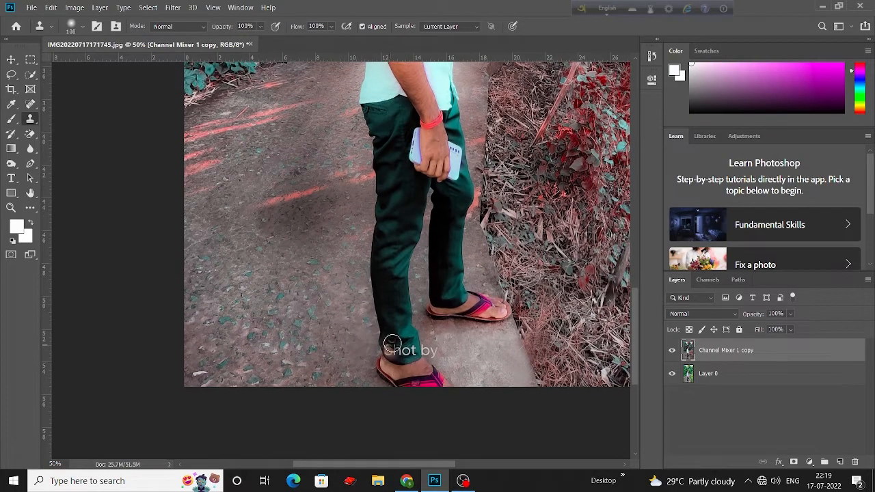
# Clone over the word "by" of the watermark beside the trouser hem with the Clone Stamp reduced to 45 px.
pyautogui.hotkey('ctrl', '+')
pyautogui.hotkey('ctrl', '+')
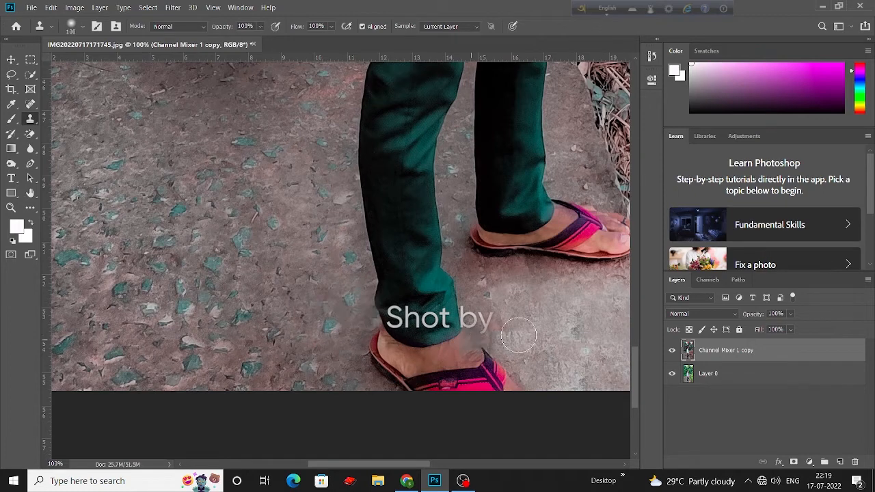
pyautogui.moveTo(569, 320)
pyautogui.mouseDown()
pyautogui.moveTo(569, 311)
pyautogui.moveTo(508, 302)
pyautogui.mouseUp()
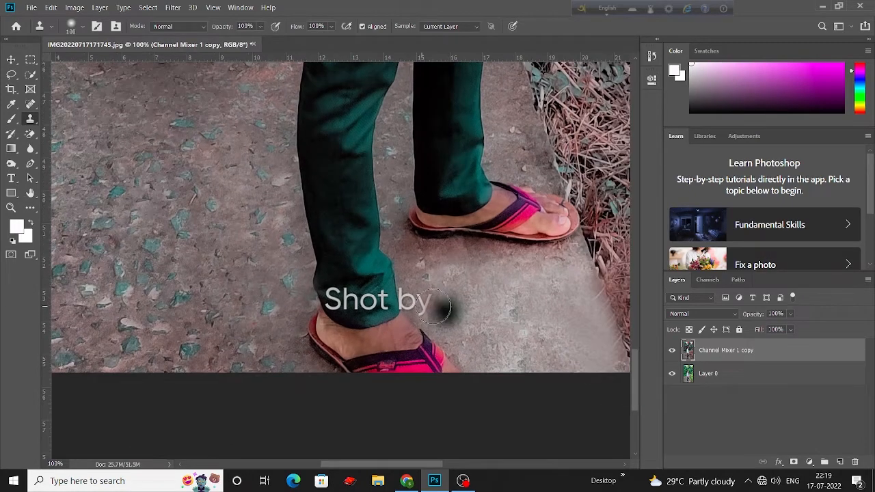
pyautogui.press('[')
pyautogui.press('[')
pyautogui.press('[')
pyautogui.press('[')
pyautogui.press('[')
pyautogui.press('[')
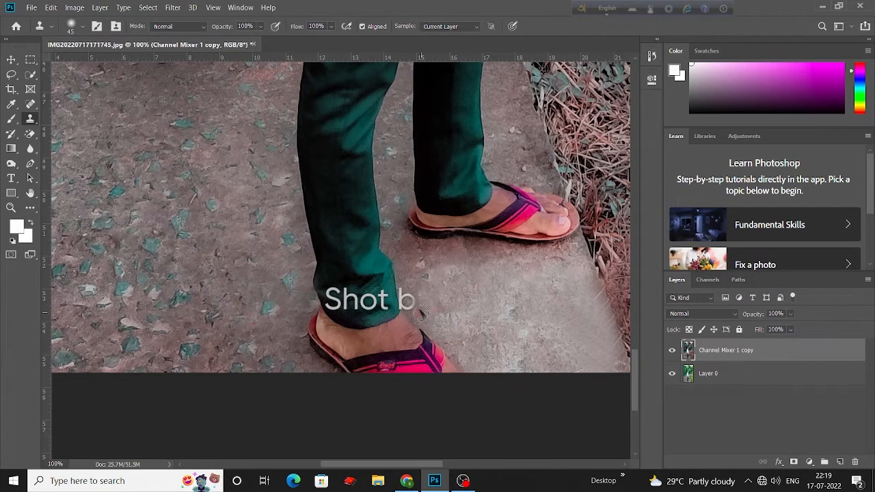
pyautogui.keyDown('alt'); pyautogui.click(420, 293); pyautogui.keyUp('alt')
pyautogui.click(420, 317)
pyautogui.moveTo(405, 284)
pyautogui.mouseDown()
pyautogui.moveTo(411, 301)
pyautogui.moveTo(413, 286)
pyautogui.moveTo(404, 288)
pyautogui.moveTo(410, 303)
pyautogui.moveTo(395, 300)
pyautogui.mouseUp()
# Clone dark trouser fabric over the remaining word "Shot" on the hem of the man's front leg.
pyautogui.keyDown('alt'); pyautogui.click(329, 285); pyautogui.keyUp('alt')
pyautogui.moveTo(335, 291)
pyautogui.mouseDown()
pyautogui.moveTo(352, 287)
pyautogui.moveTo(342, 292)
pyautogui.moveTo(349, 288)
pyautogui.moveTo(348, 296)
pyautogui.mouseUp()
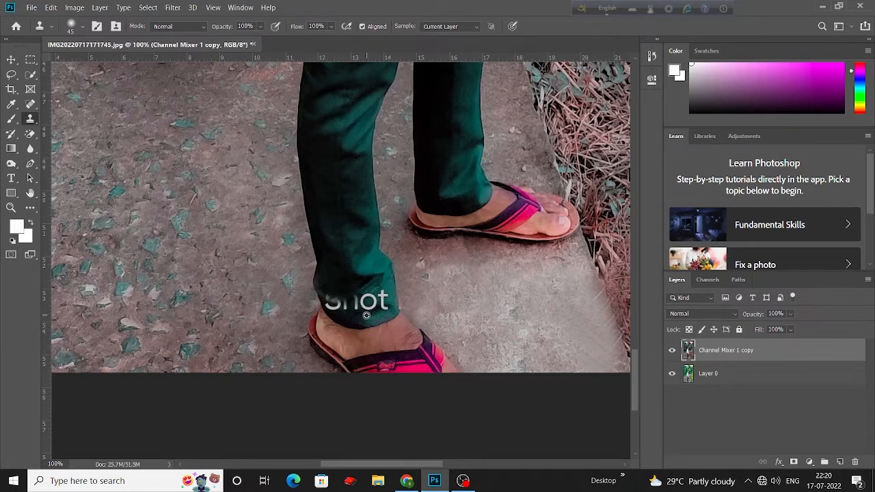
pyautogui.moveTo(380, 309)
pyautogui.mouseDown()
pyautogui.moveTo(382, 296)
pyautogui.moveTo(378, 313)
pyautogui.moveTo(392, 331)
pyautogui.moveTo(377, 319)
pyautogui.mouseUp()
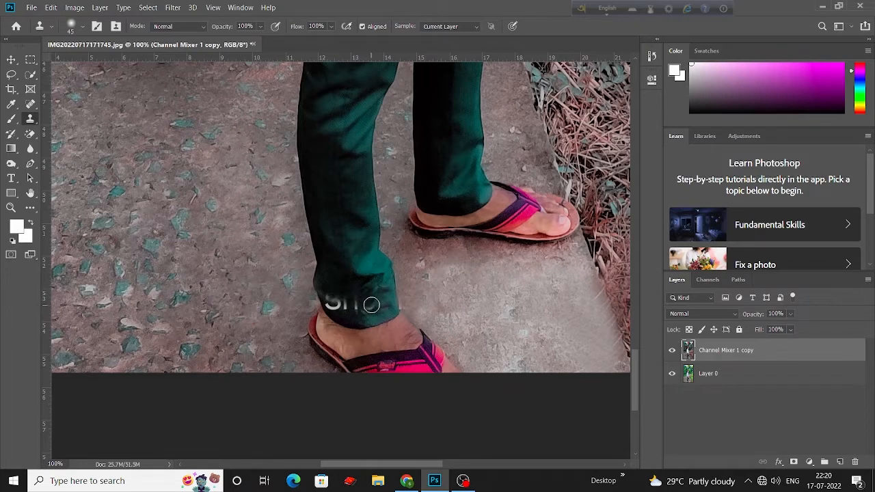
pyautogui.moveTo(371, 305); pyautogui.dragTo(368, 309)
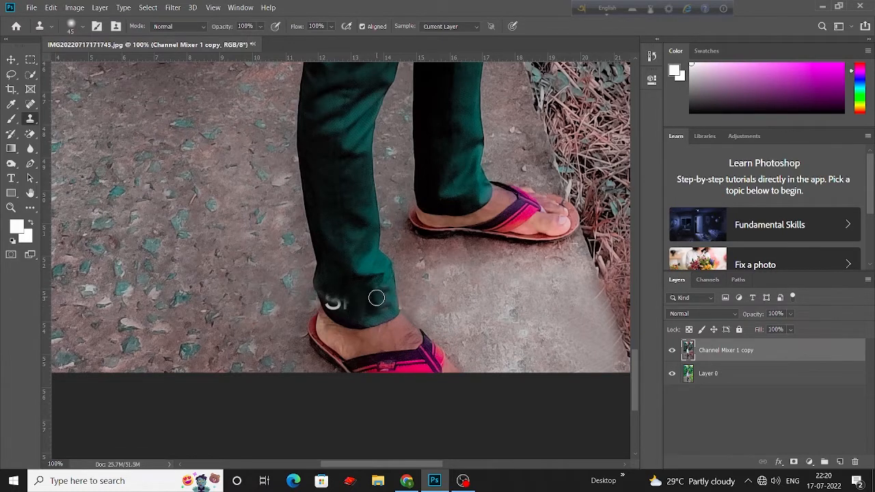
pyautogui.click(333, 300)
pyautogui.click(334, 305)
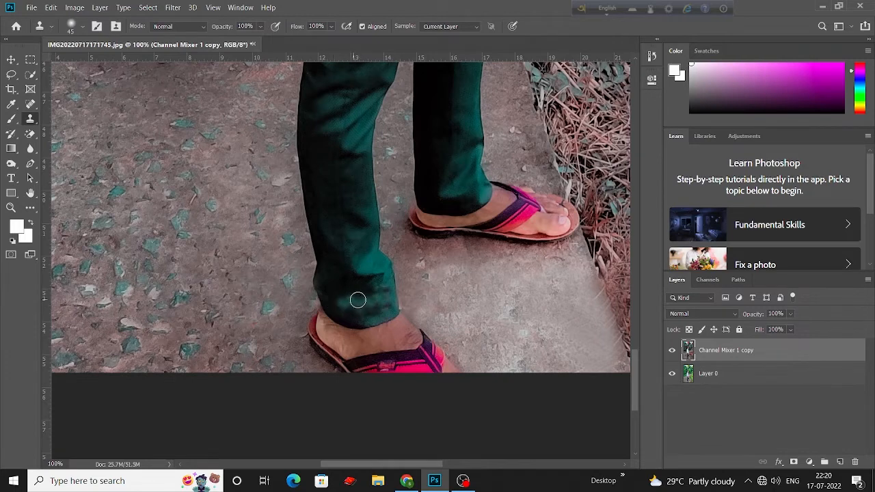
# Apply Brightness/Contrast with a contrast of 5 to the Channel Mixer 1 copy layer and switch to the Move tool.
pyautogui.scroll(1, 357, 300)
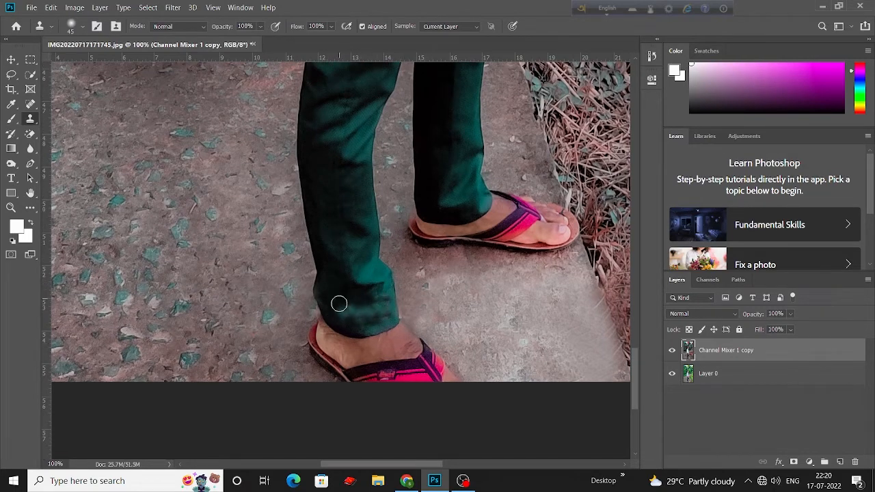
pyautogui.scroll(-4, 343, 313)
pyautogui.scroll(8, 365, 297)
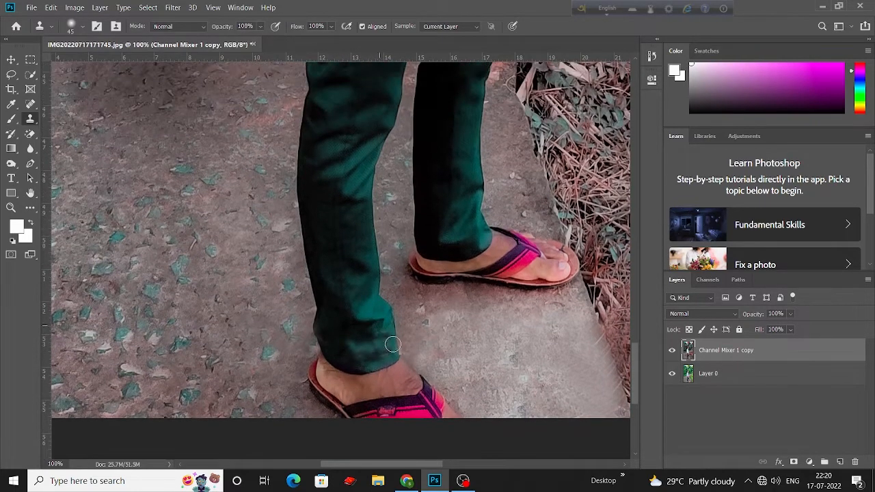
pyautogui.scroll(-4, 351, 318)
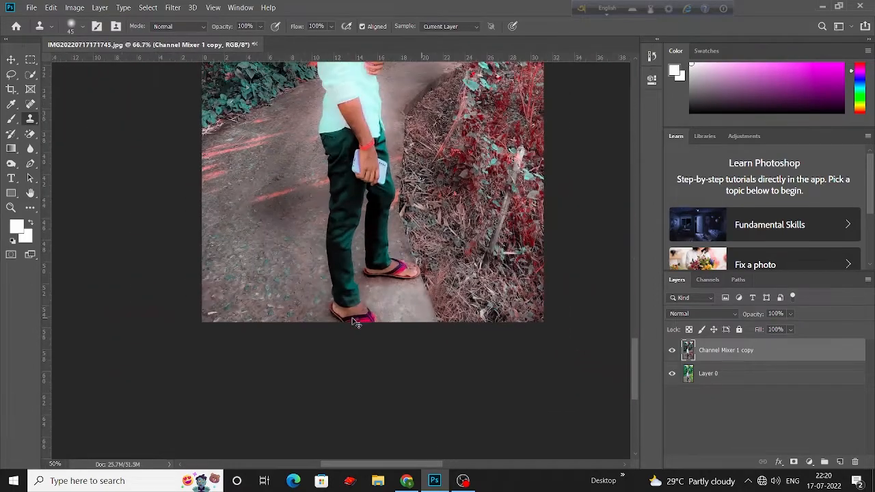
pyautogui.moveTo(419, 183); pyautogui.dragTo(449, 334)
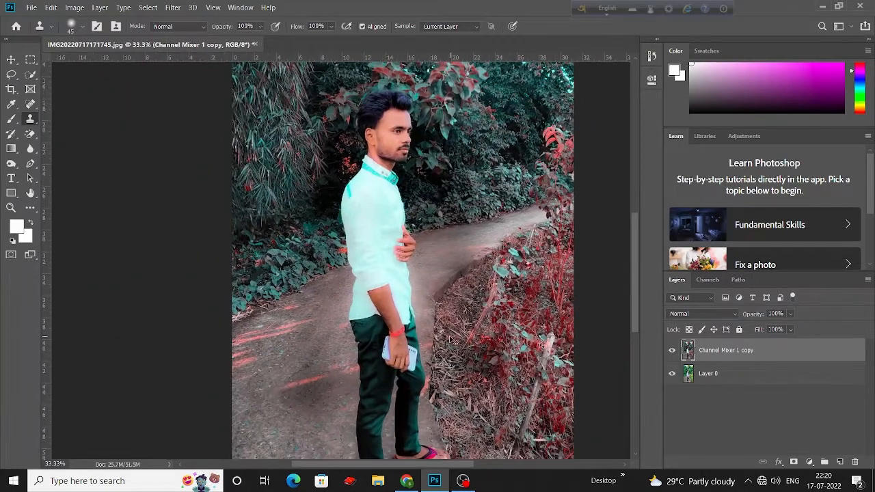
pyautogui.hotkey('ctrl', '-')
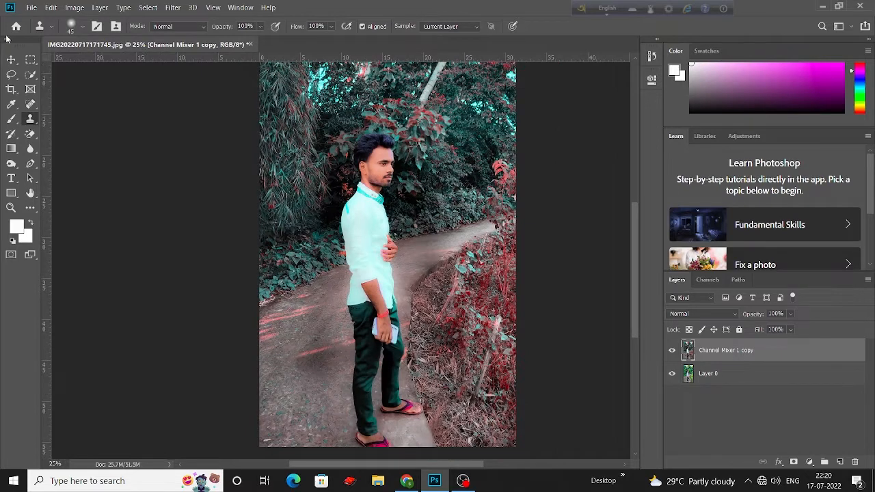
pyautogui.click(74, 7)
pyautogui.moveTo(97, 34)
pyautogui.click(205, 33)
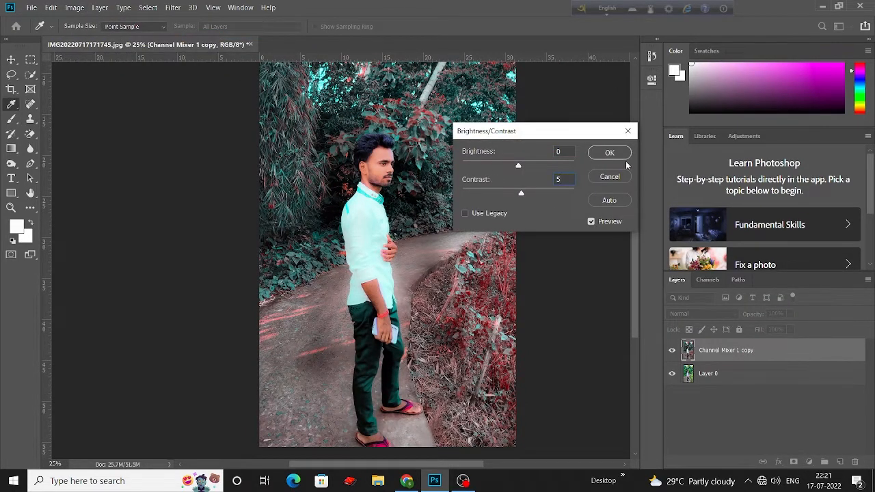
pyautogui.click(609, 153)
pyautogui.click(11, 60)
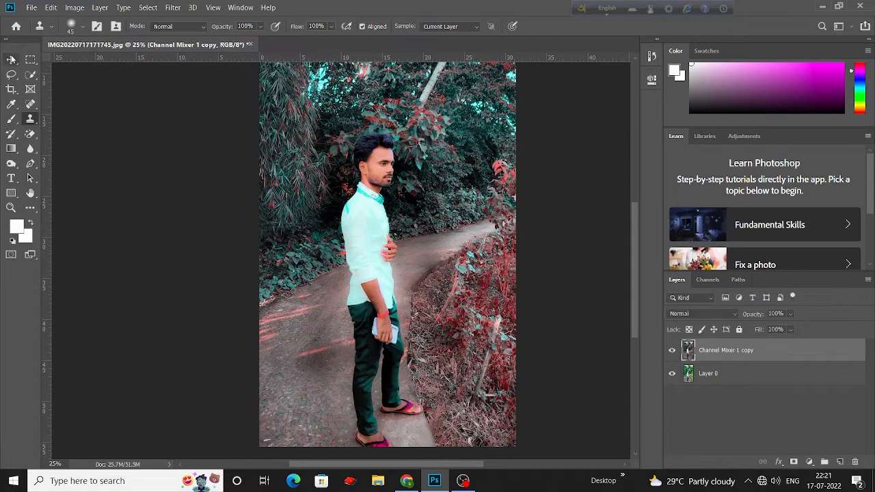
pyautogui.click(463, 480)
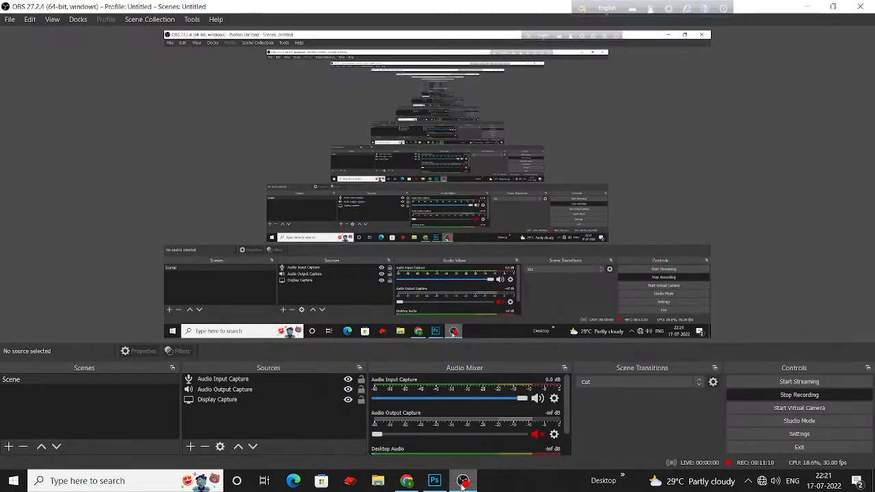